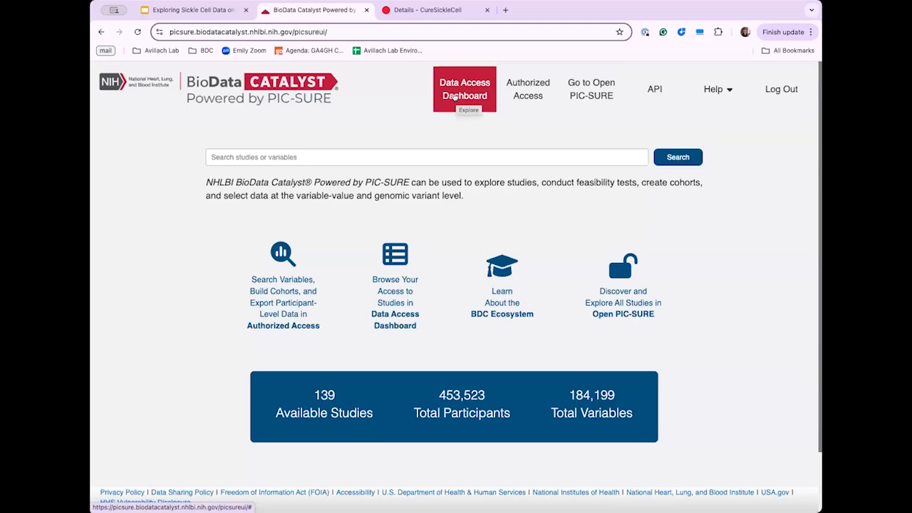
Step: Open the Data Access Dashboard and search the study table for "sickle"
click(454, 98)
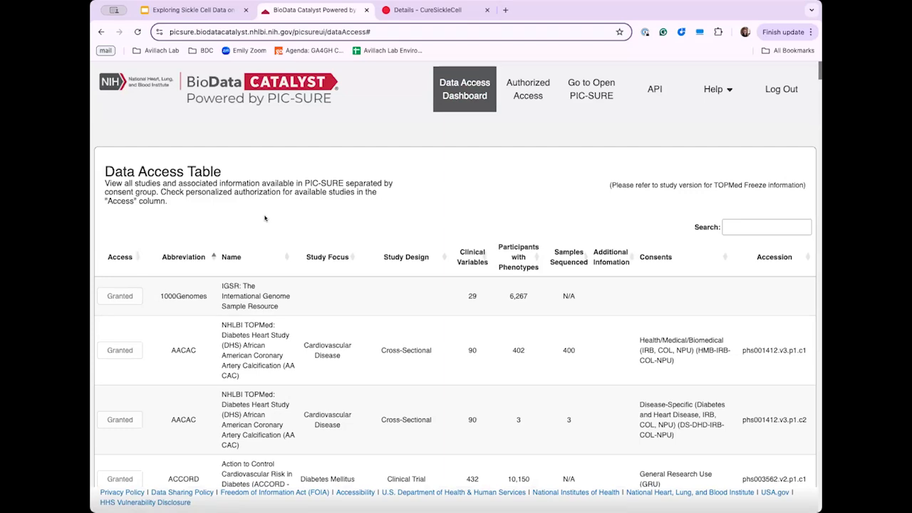
scroll(302, 280, down, 3)
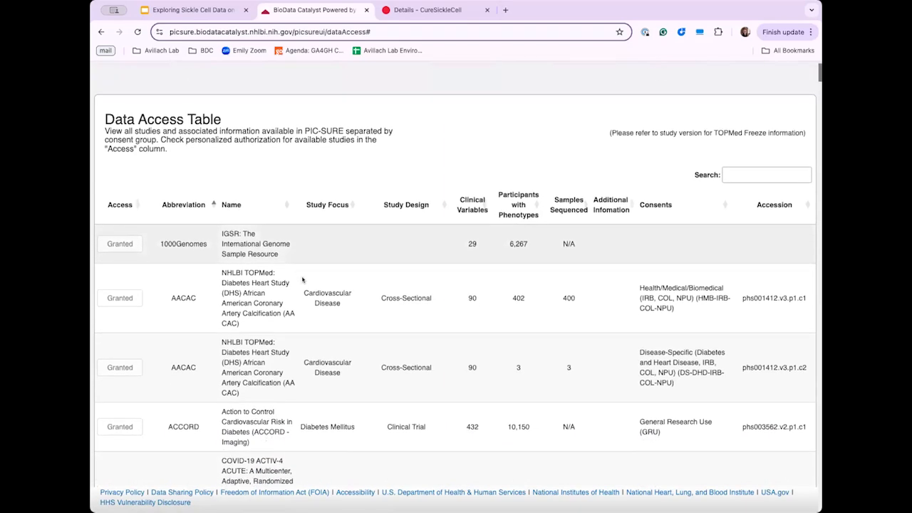
scroll(302, 280, up, 3)
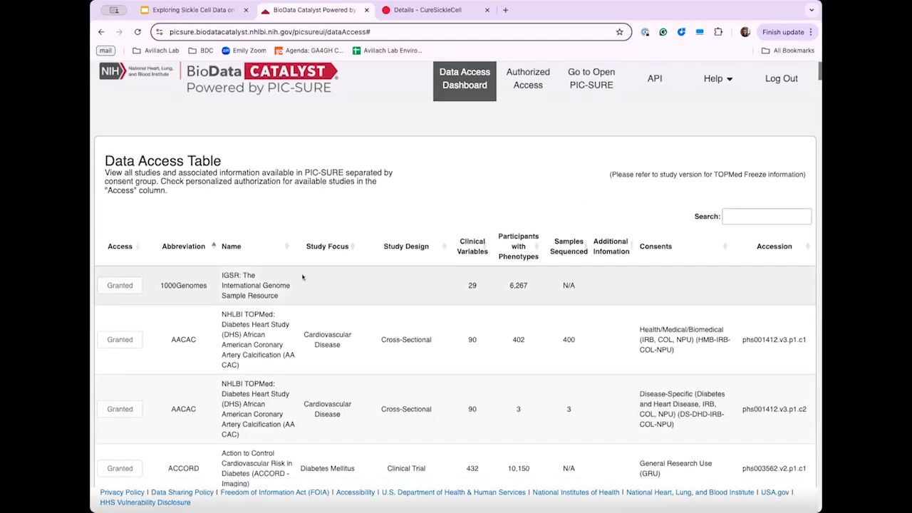
scroll(302, 278, down, 2)
scroll(302, 277, down, 2)
scroll(302, 276, up, 3)
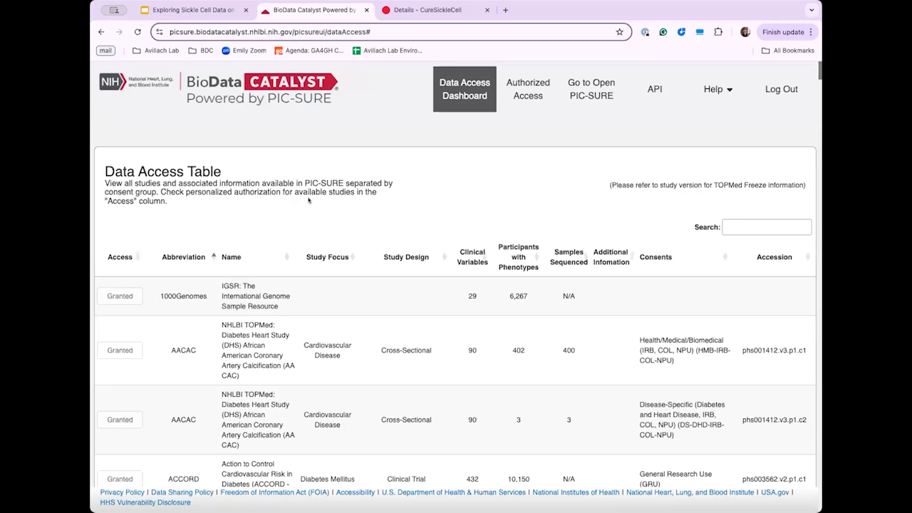
click(728, 226)
text(sickle)
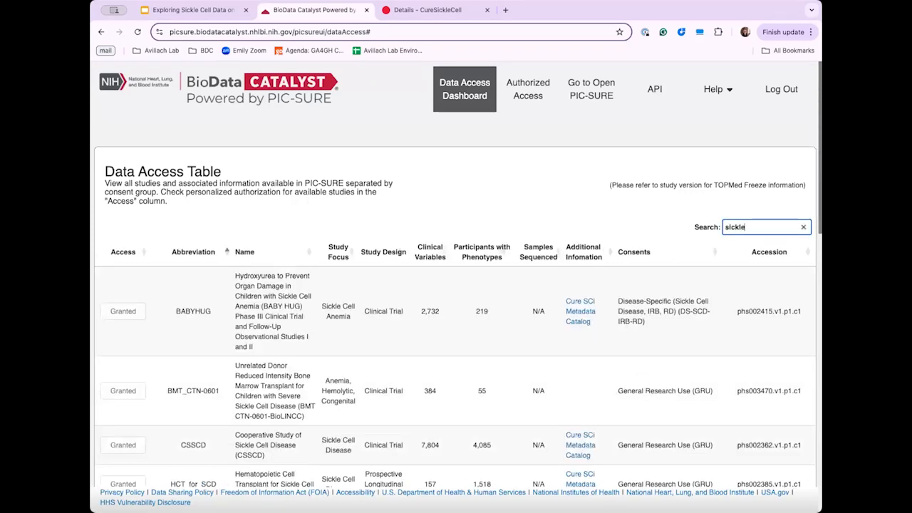
Step: Look through the sickle cell studies in the Data Access Table and locate the Sickle Cell Disease Natural History Data Resource (SCD_NHDR)
scroll(446, 251, down, 1)
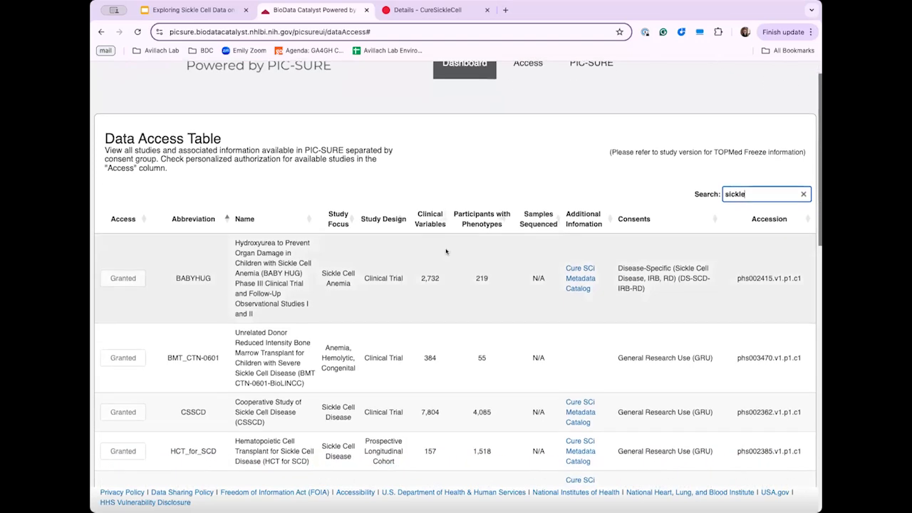
scroll(351, 292, down, 1)
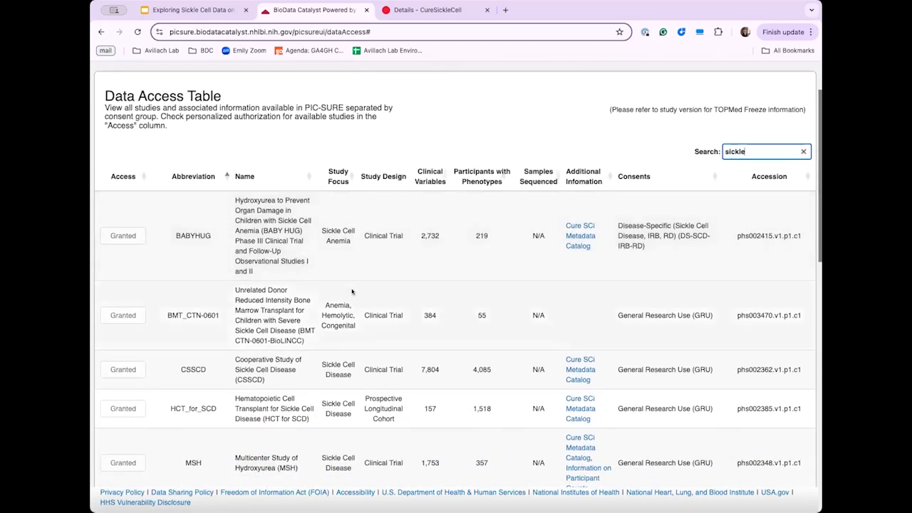
scroll(378, 349, down, 1)
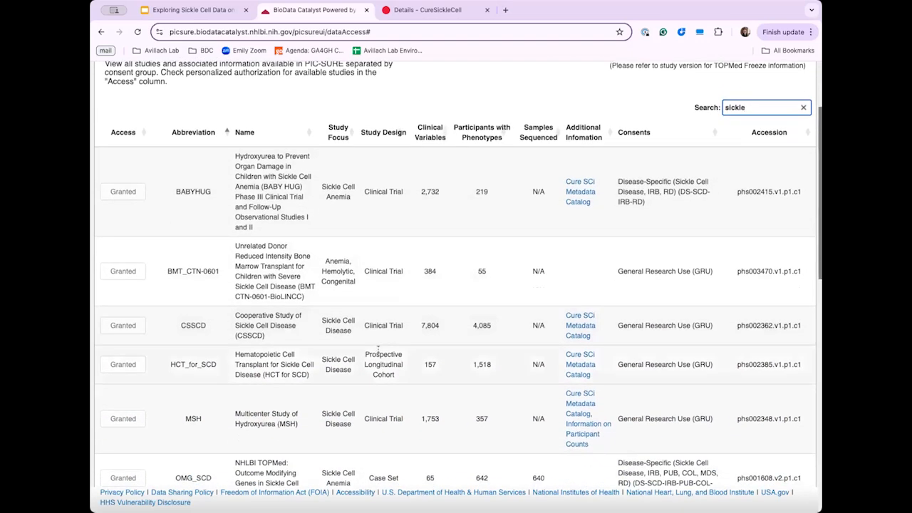
scroll(378, 349, down, 1)
scroll(377, 348, down, 1)
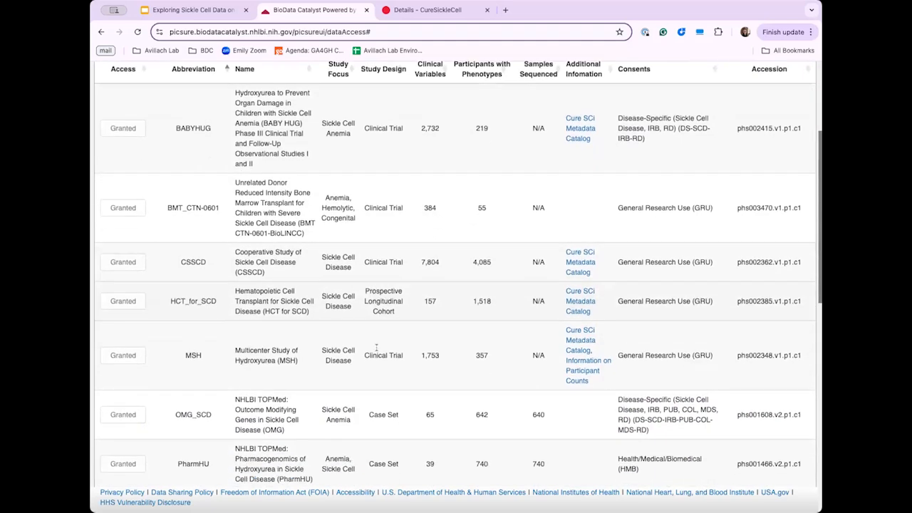
scroll(376, 347, down, 3)
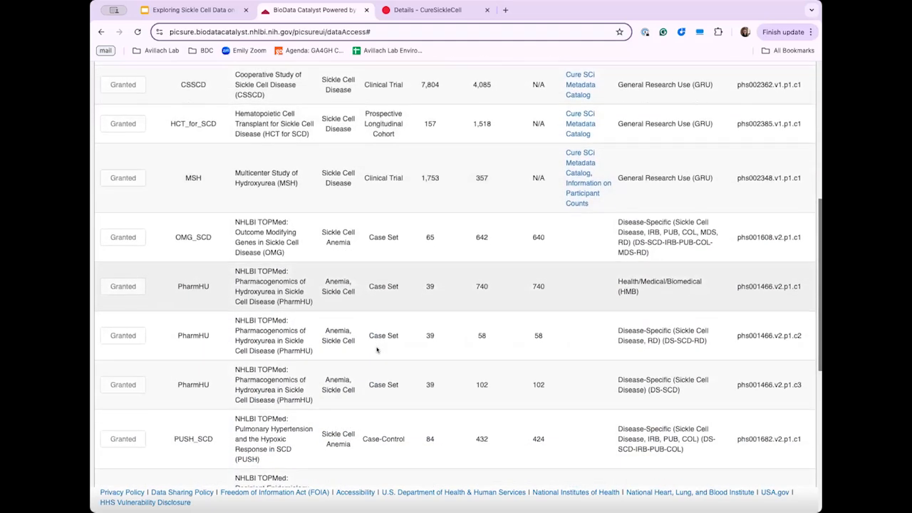
scroll(378, 349, down, 2)
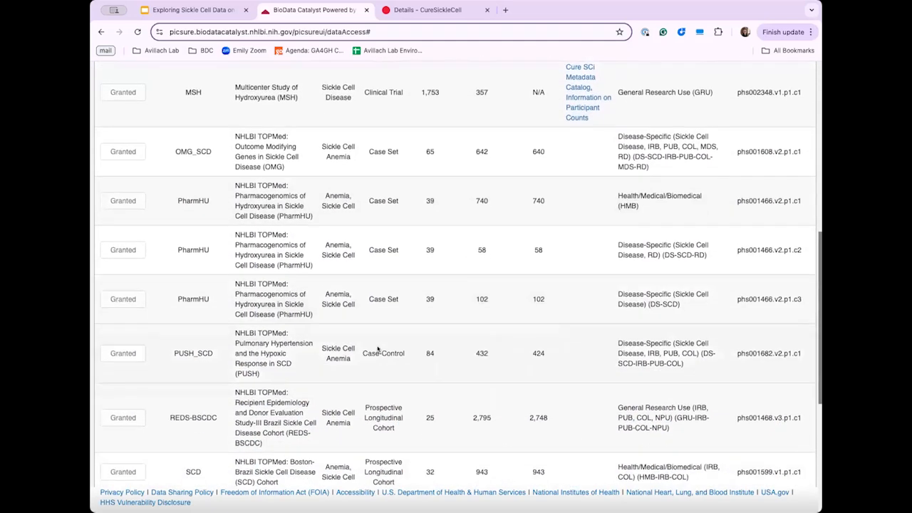
scroll(377, 348, down, 4)
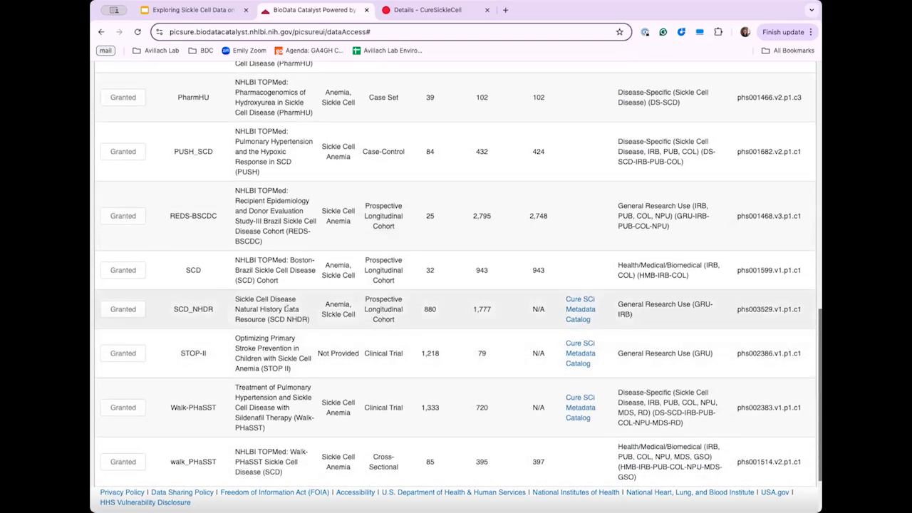
drag(313, 321, 233, 295)
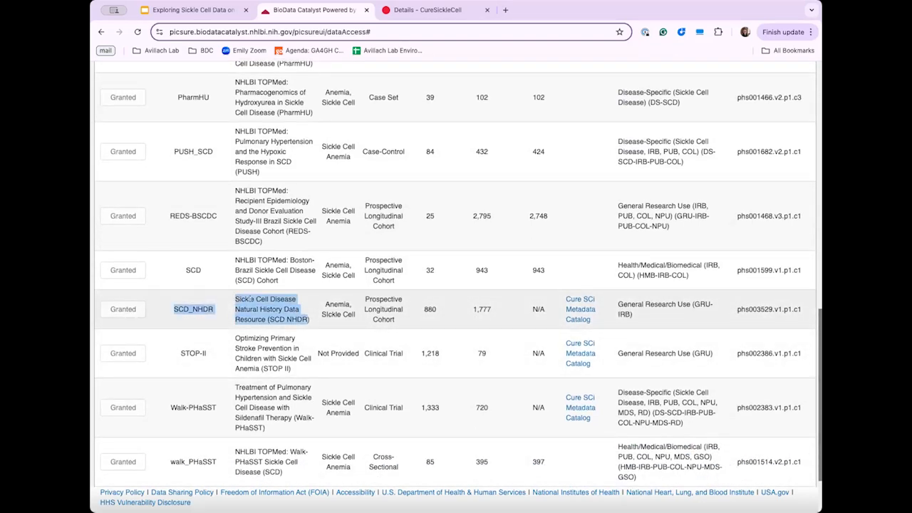
click(268, 307)
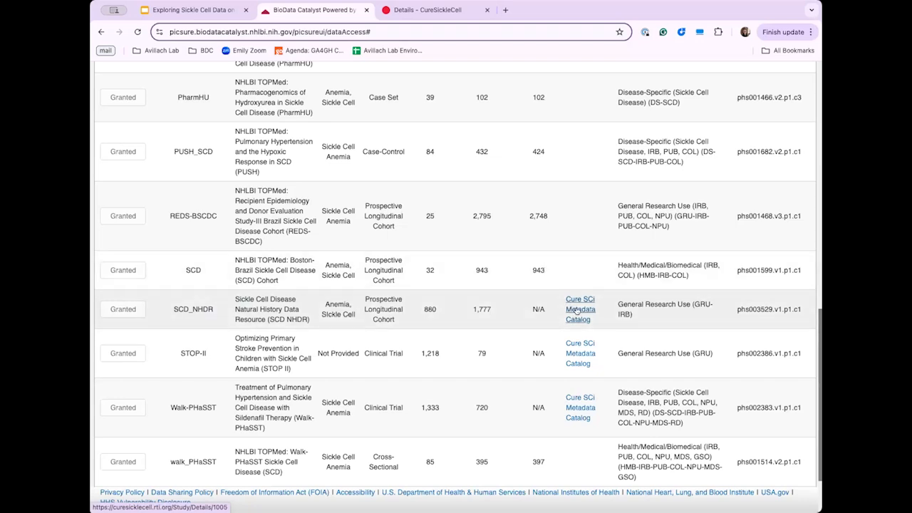
Step: Check the SCD_NHDR study's page in the Cure Sickle Cell Metadata Catalog and its accession in the Data Access Table
click(434, 9)
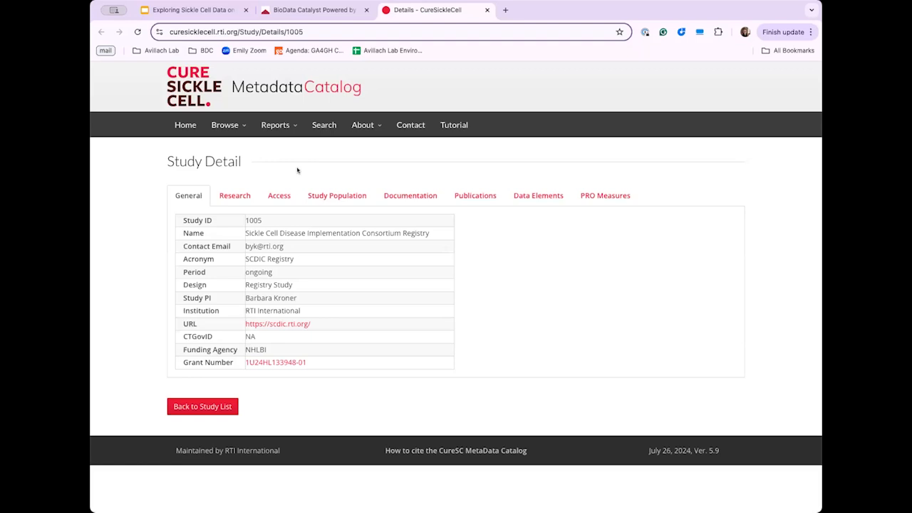
click(314, 10)
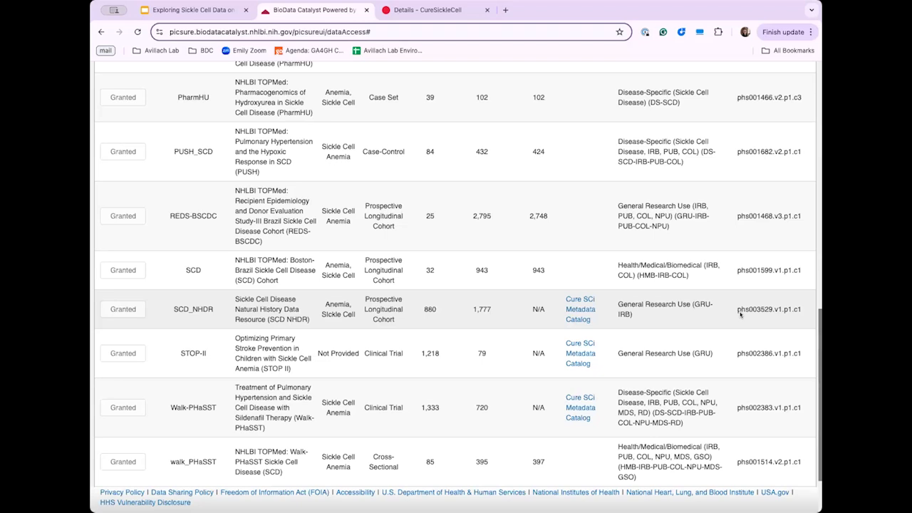
drag(738, 309, 771, 302)
scroll(755, 306, up, 15)
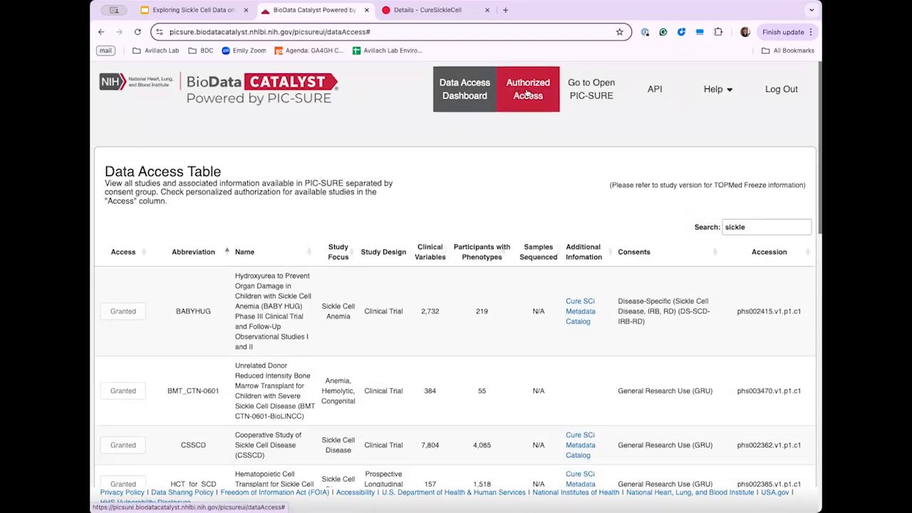
Step: Search for the study accession phs003529 in Authorized Access
click(528, 93)
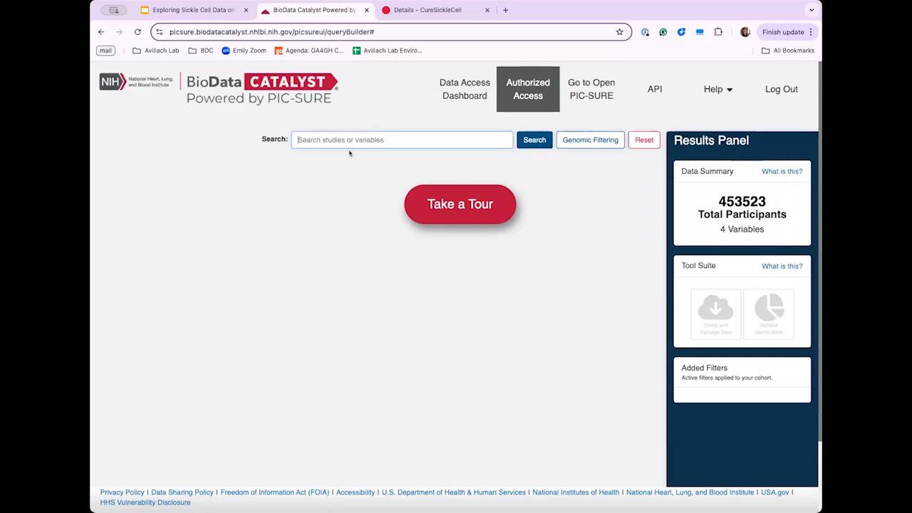
click(325, 138)
click(442, 139)
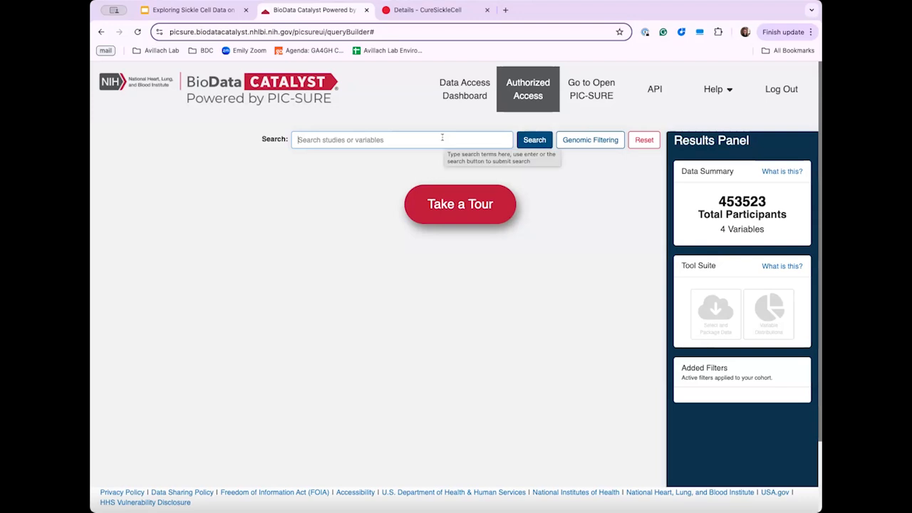
text(phs003529)
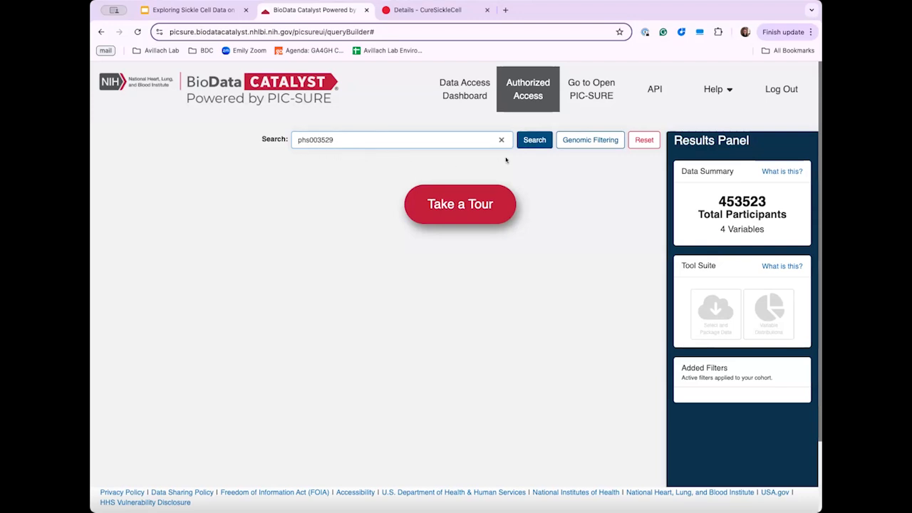
click(536, 141)
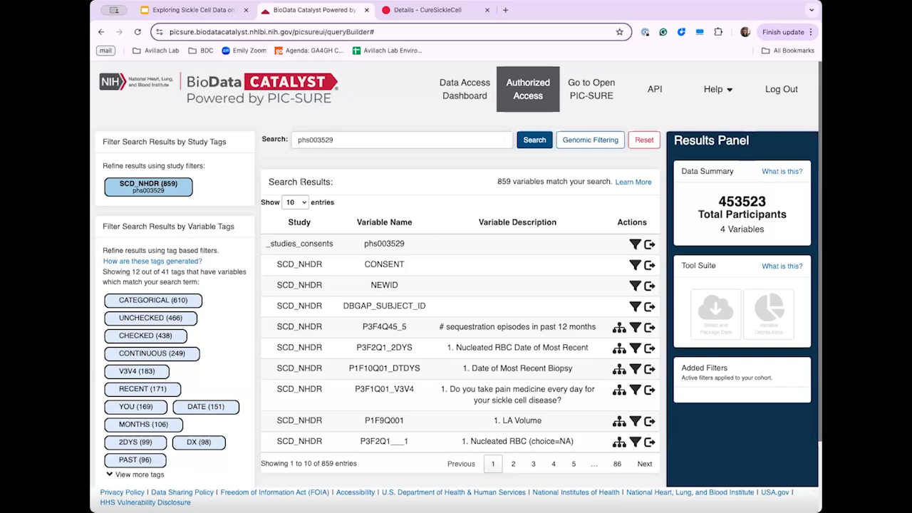
Step: Make the SCD_NHDR study tag a required tag for the search results
mouse_move(153, 191)
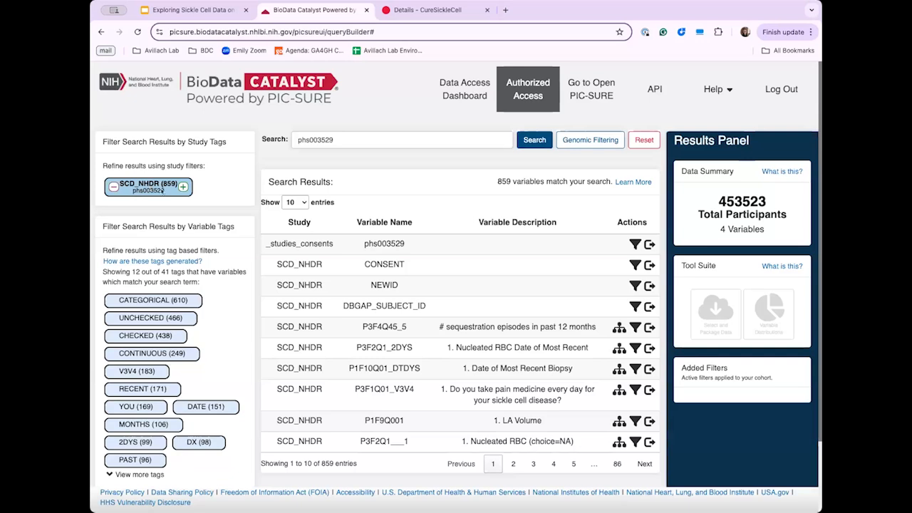
click(183, 187)
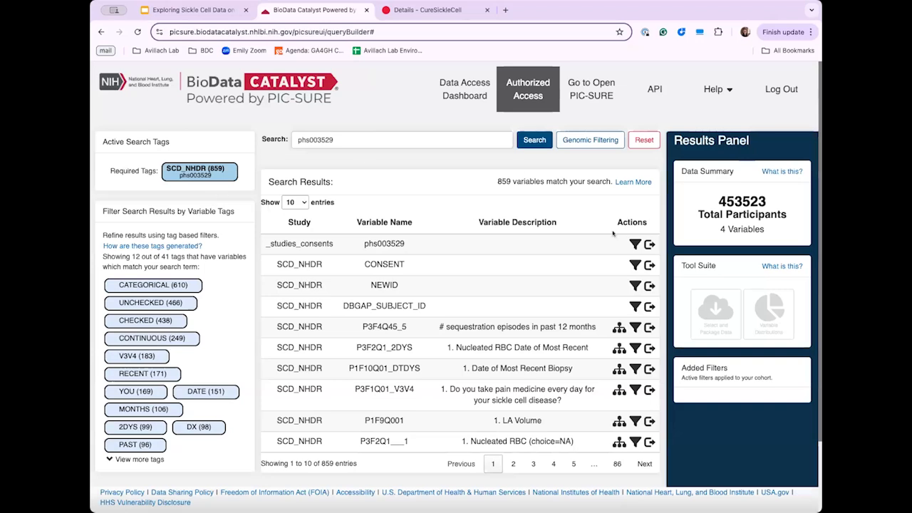
scroll(421, 203, down, 1)
Step: Replace the search term with "hydroxyurea" and run the variable search
drag(349, 139, 282, 133)
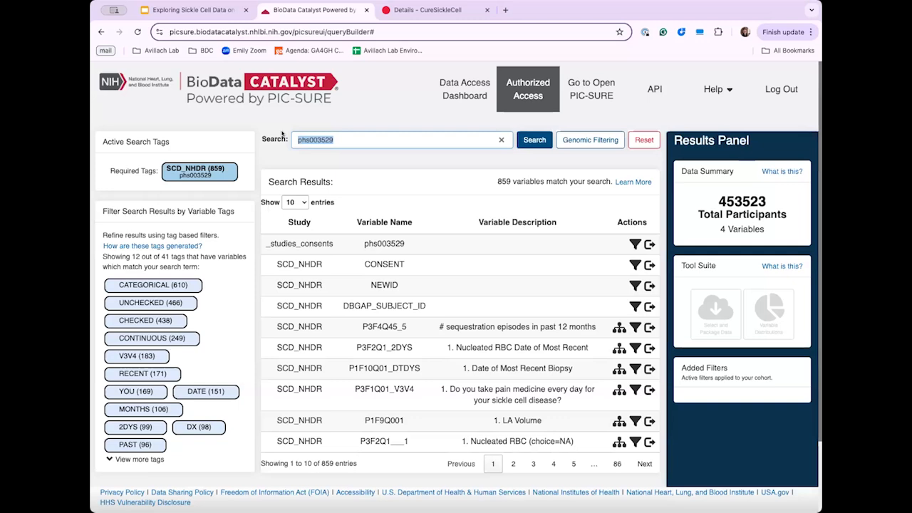
text(hydroxyurea)
key(Return)
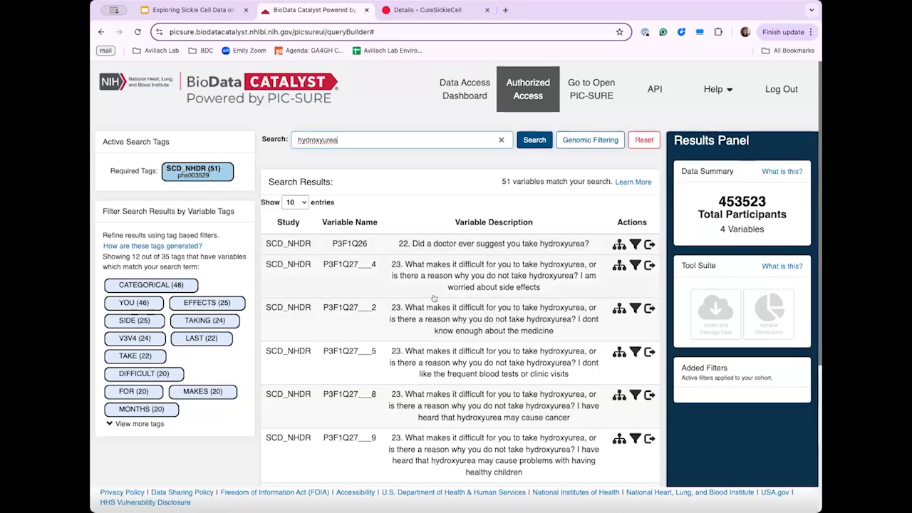
Step: Add a cohort filter on "Have you ever taken hydroxyurea?" (P3F1Q17_V3V4) from the second results page, including only the value Yes
scroll(454, 278, down, 2)
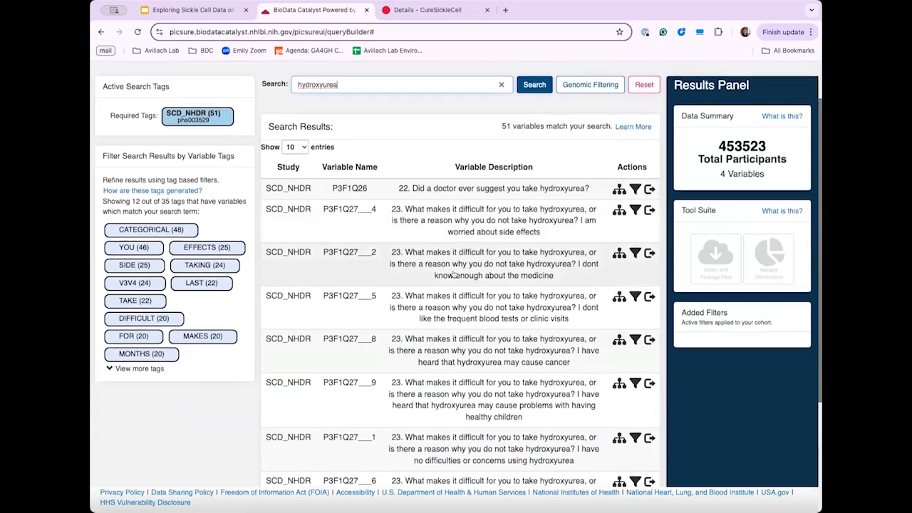
scroll(453, 271, down, 1)
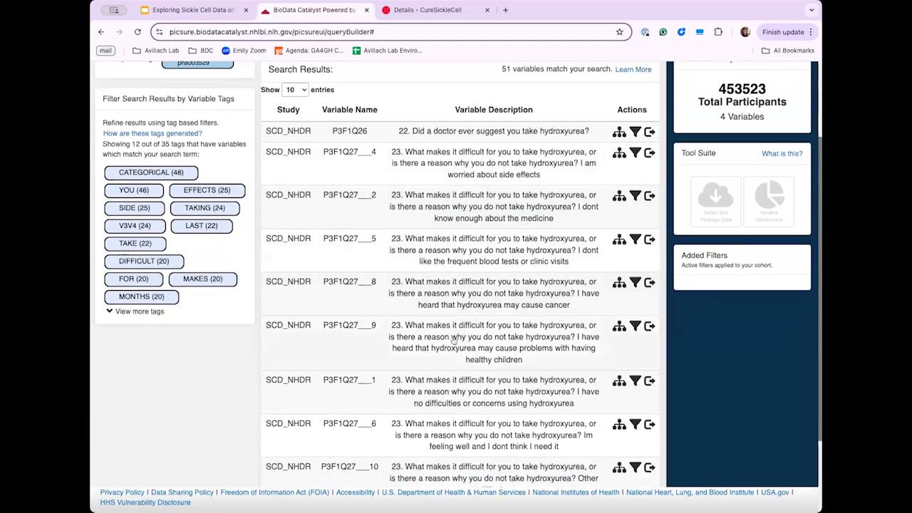
scroll(472, 357, down, 1)
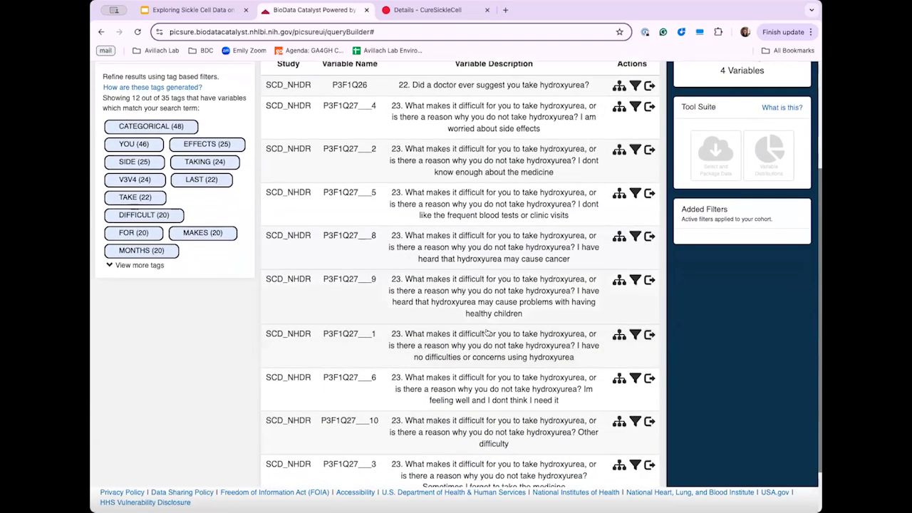
scroll(503, 325, down, 1)
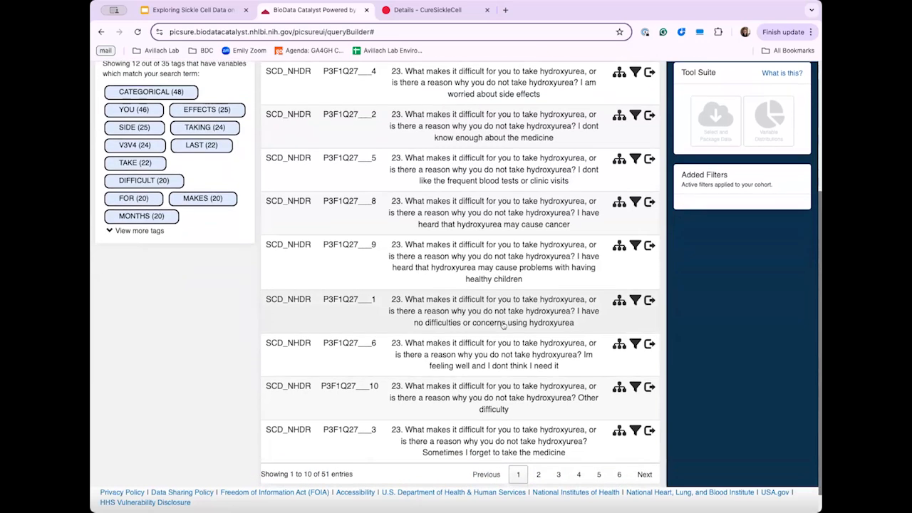
click(638, 463)
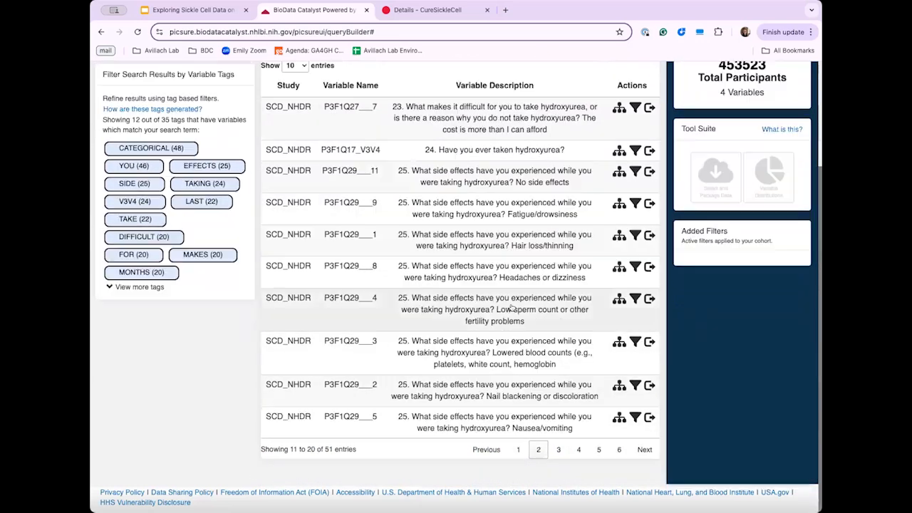
scroll(473, 240, up, 3)
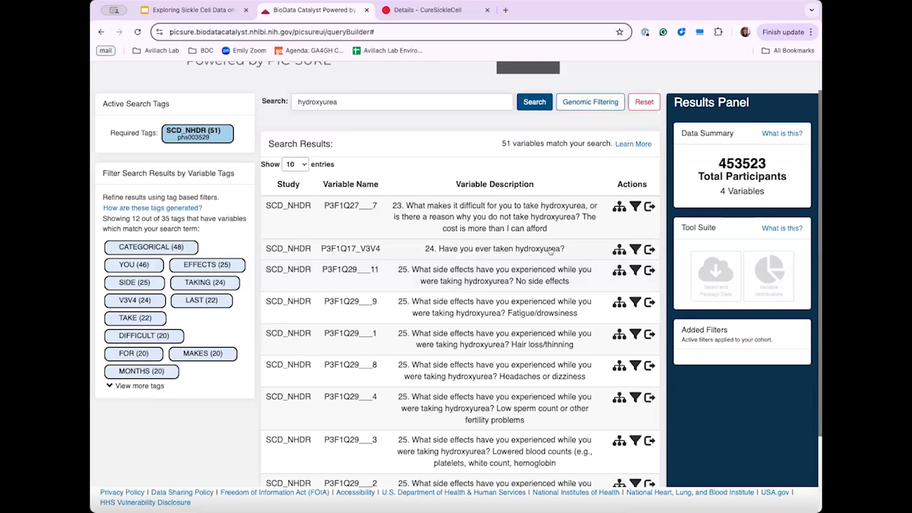
click(634, 250)
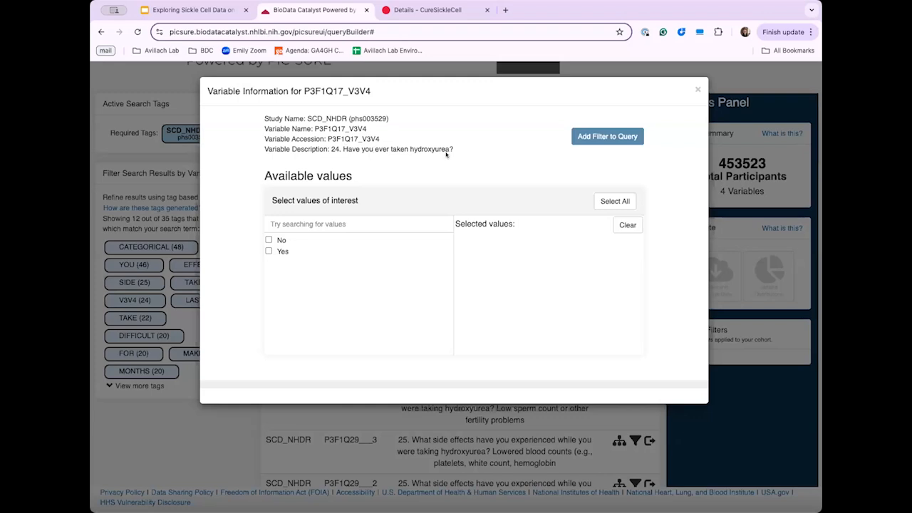
click(269, 252)
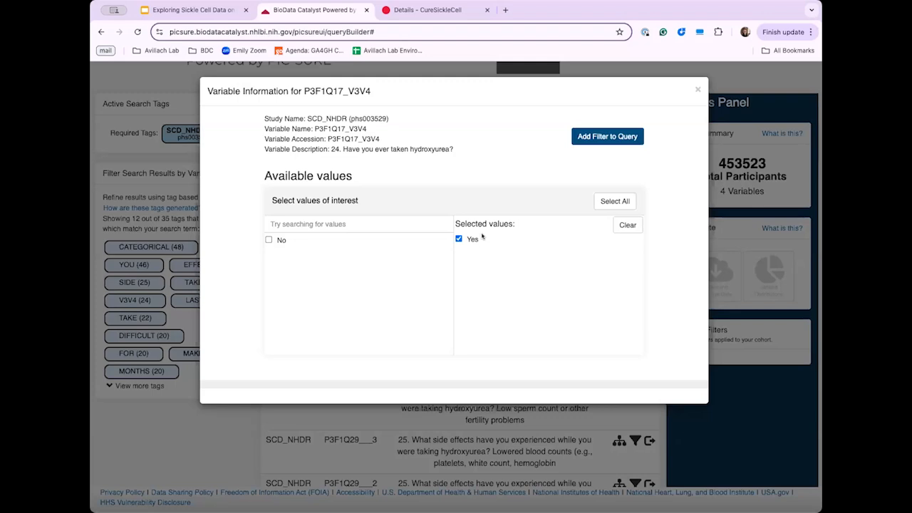
click(580, 136)
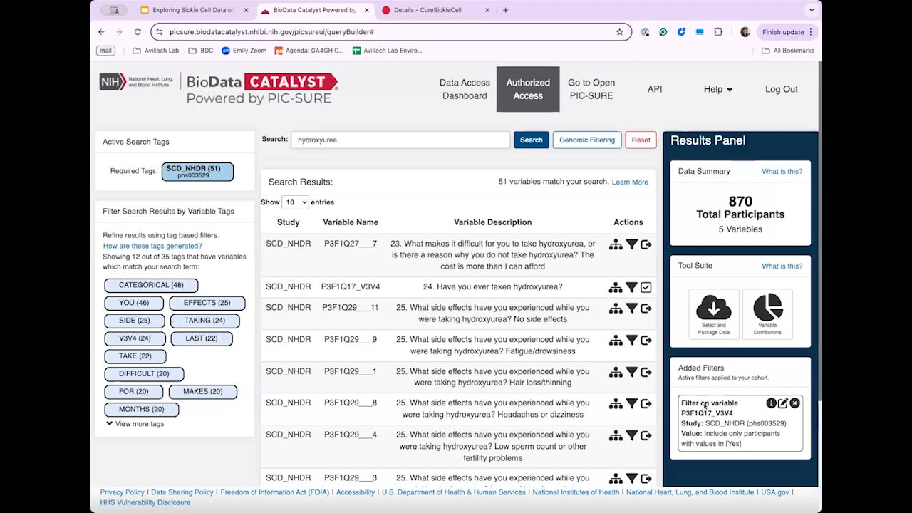
scroll(656, 342, down, 3)
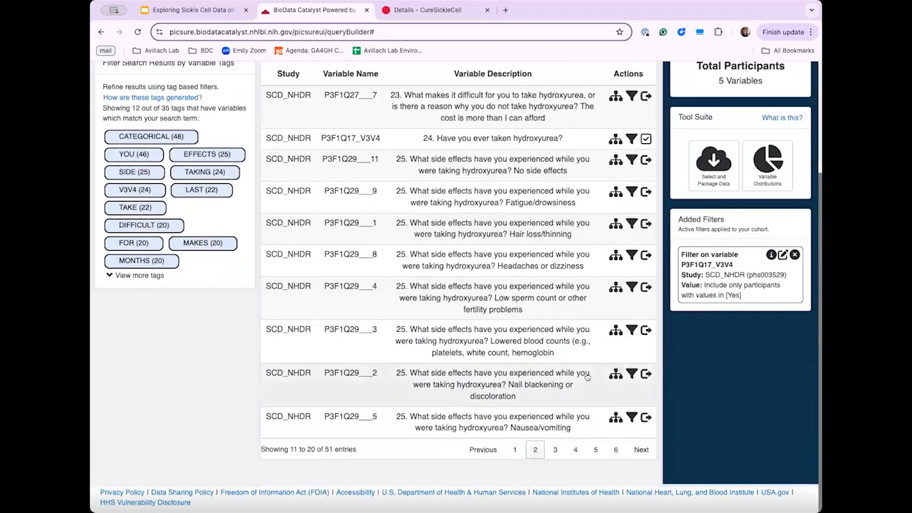
Step: Add a cohort filter on "Are you currently taking hydroxyurea?" (P3F1Q18_V3V4) from the third results page, including only the value No
click(641, 449)
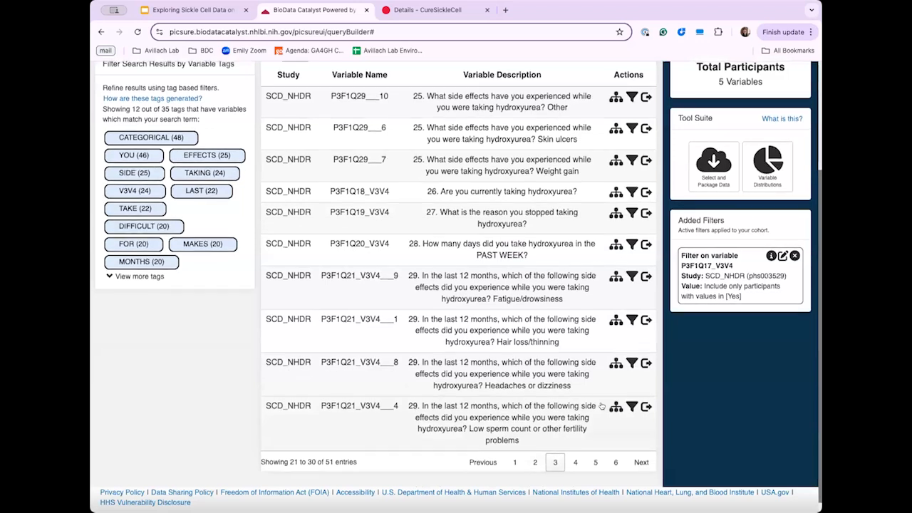
scroll(481, 202, up, 1)
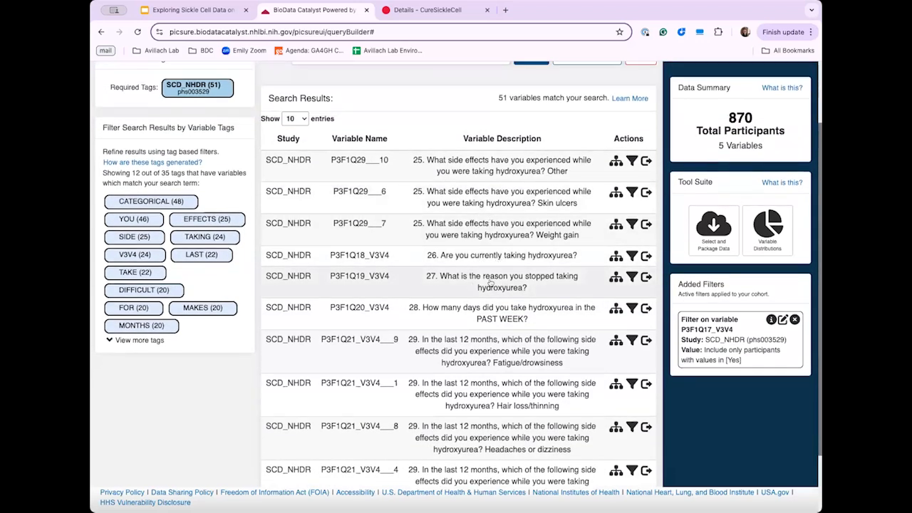
scroll(511, 285, up, 1)
scroll(511, 284, up, 1)
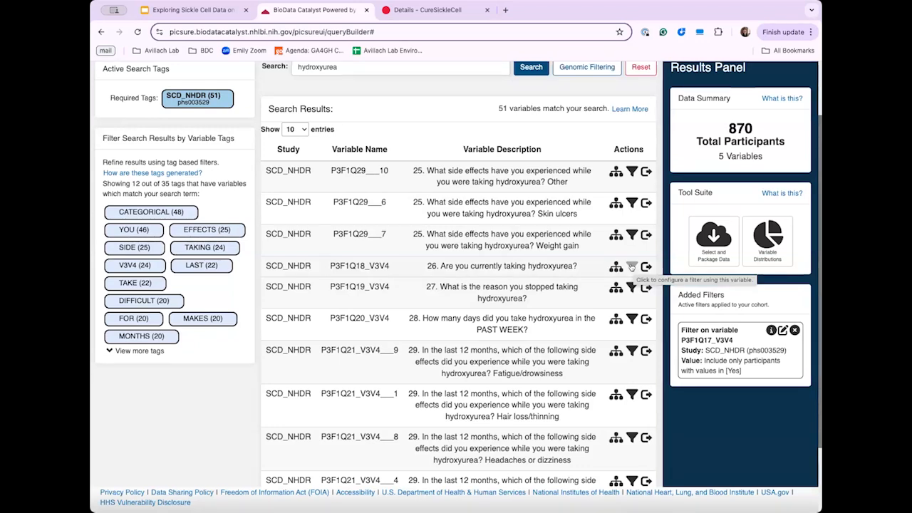
click(632, 266)
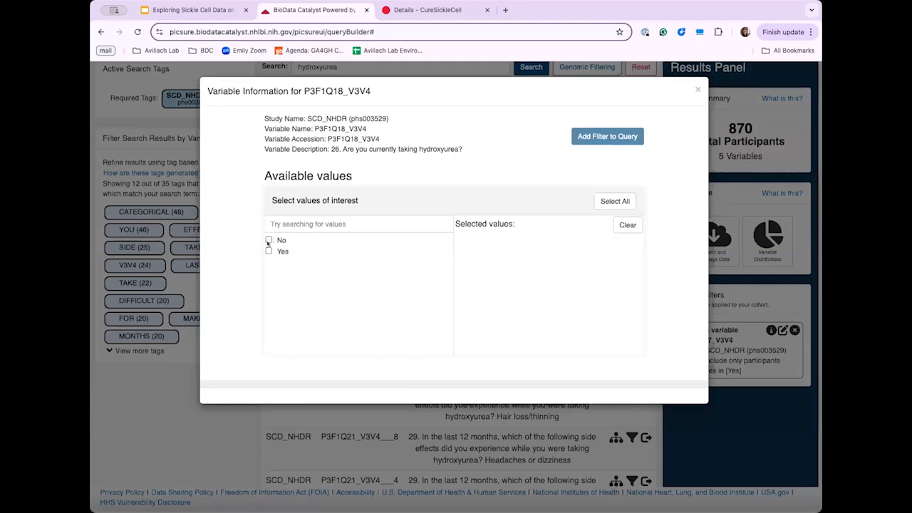
click(268, 240)
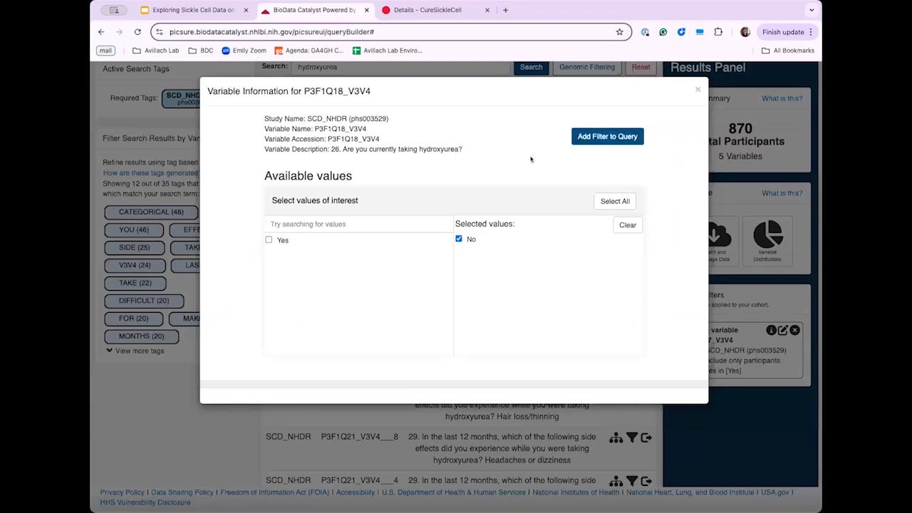
click(608, 136)
scroll(713, 286, up, 2)
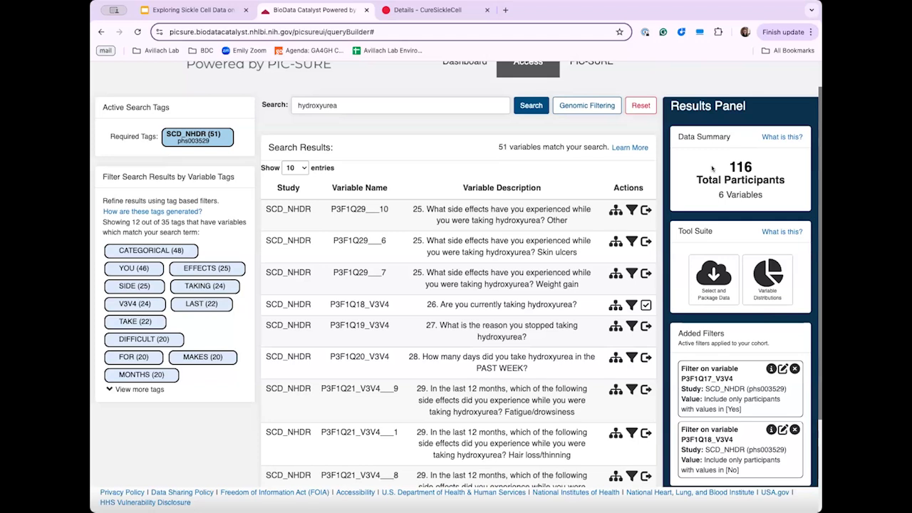
Step: Add a cohort filter on "What is the reason you stopped taking hydroxyurea?" (P3F1Q19_V3V4), including all available values
scroll(631, 306, down, 1)
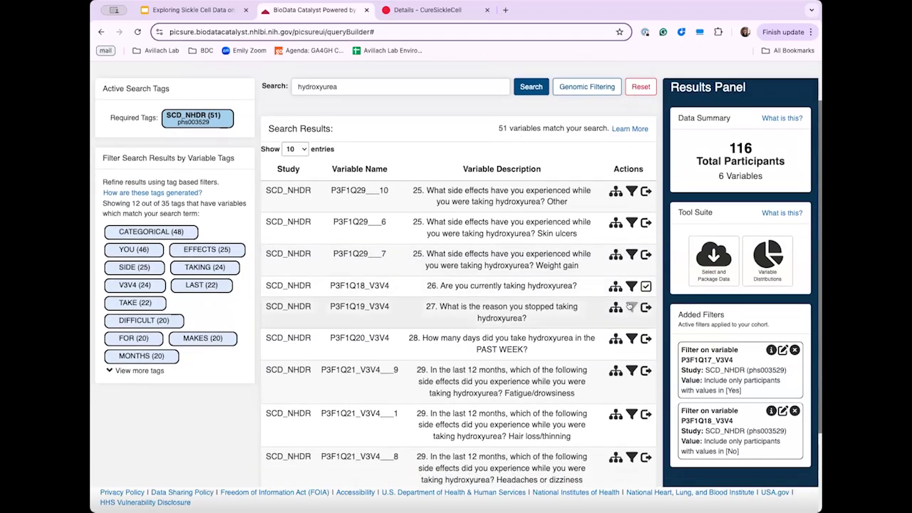
click(631, 306)
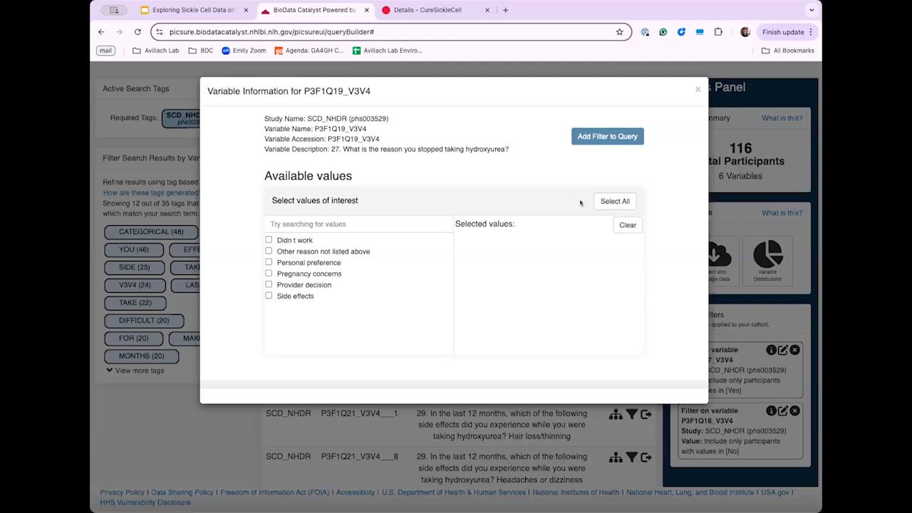
click(612, 200)
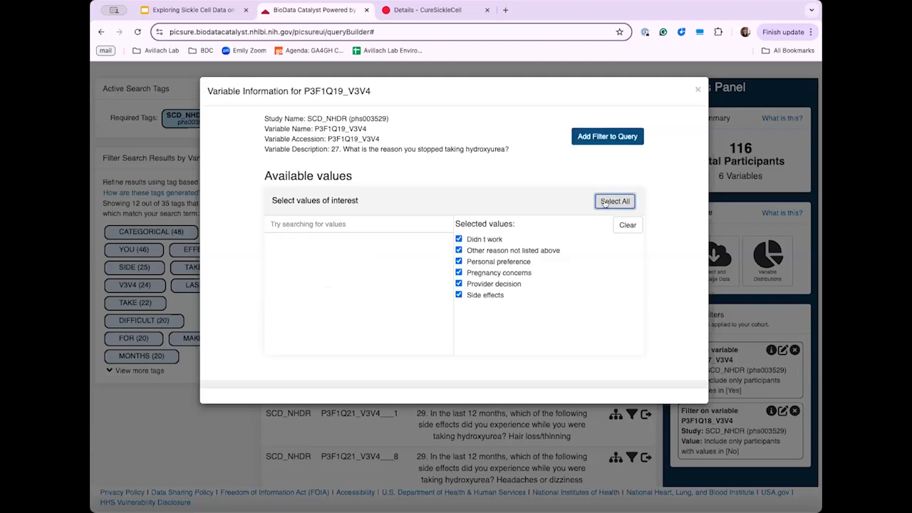
click(608, 137)
scroll(682, 330, up, 1)
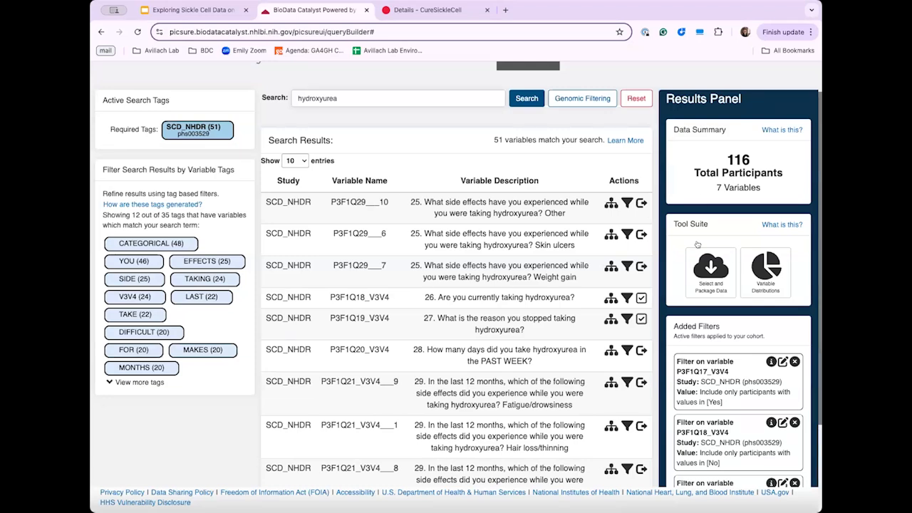
Step: Replace the search term with "sex" and run the variable search
scroll(378, 97, up, 1)
drag(368, 110, 299, 104)
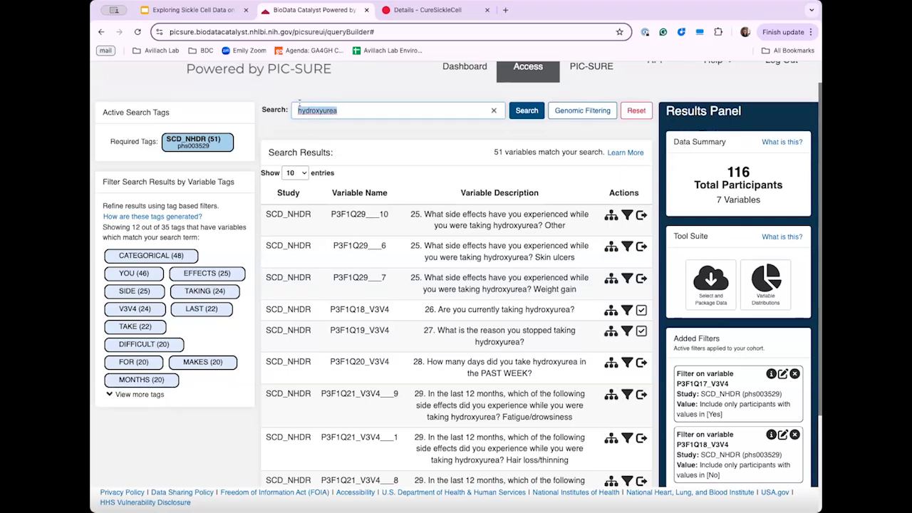
text(sex)
key(Return)
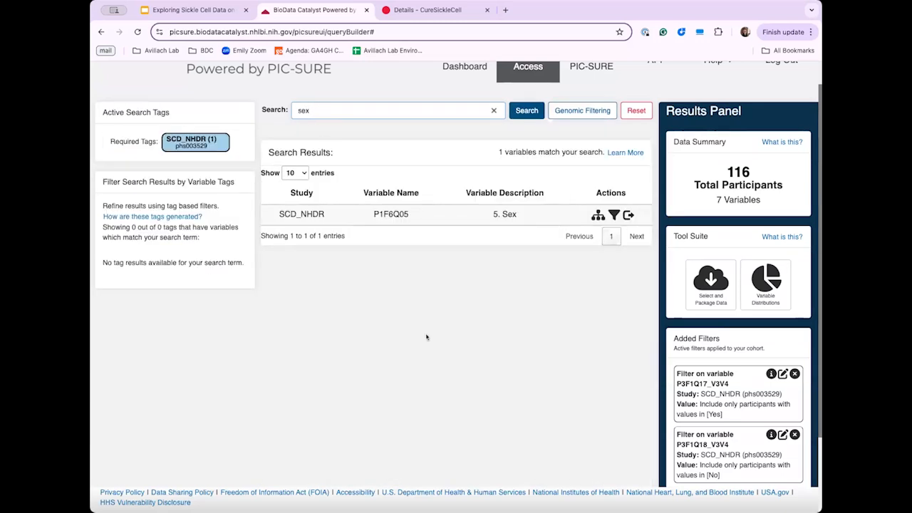
Step: Add a cohort filter on the Sex variable (P1F6Q05), including both Female and Male
scroll(435, 340, up, 1)
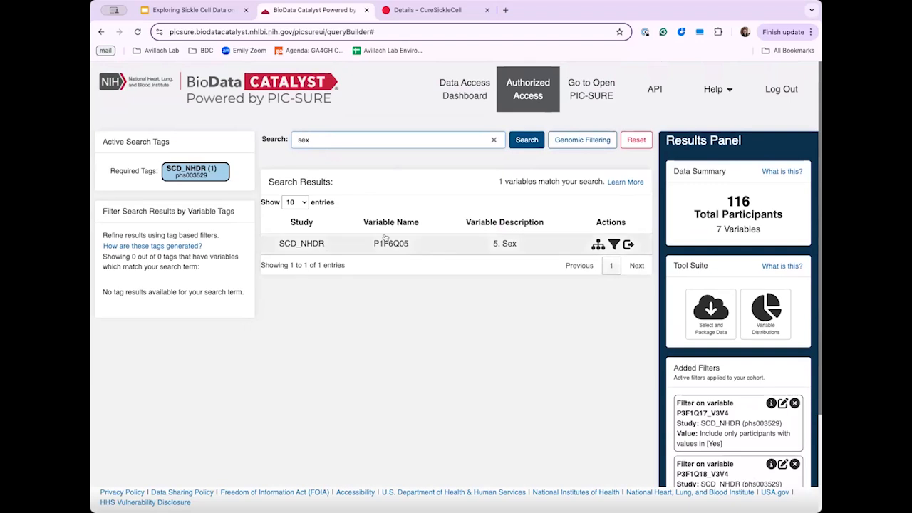
click(613, 245)
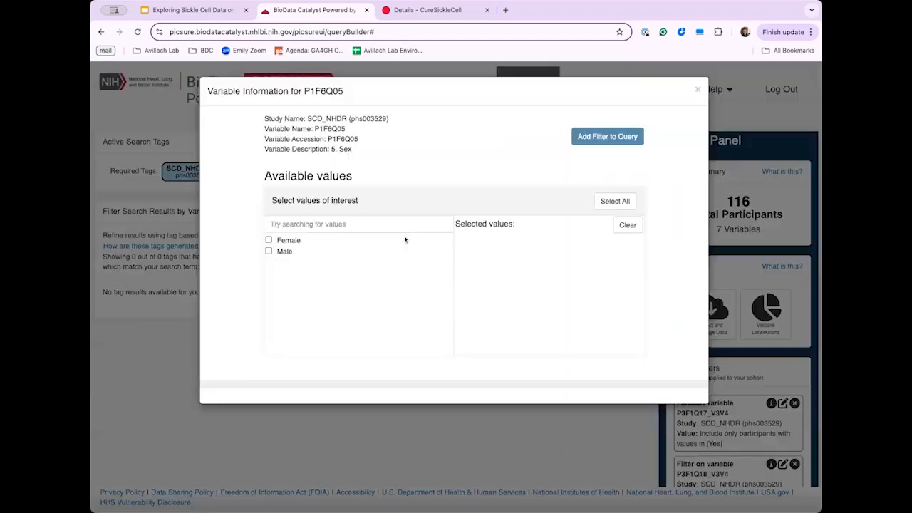
click(618, 202)
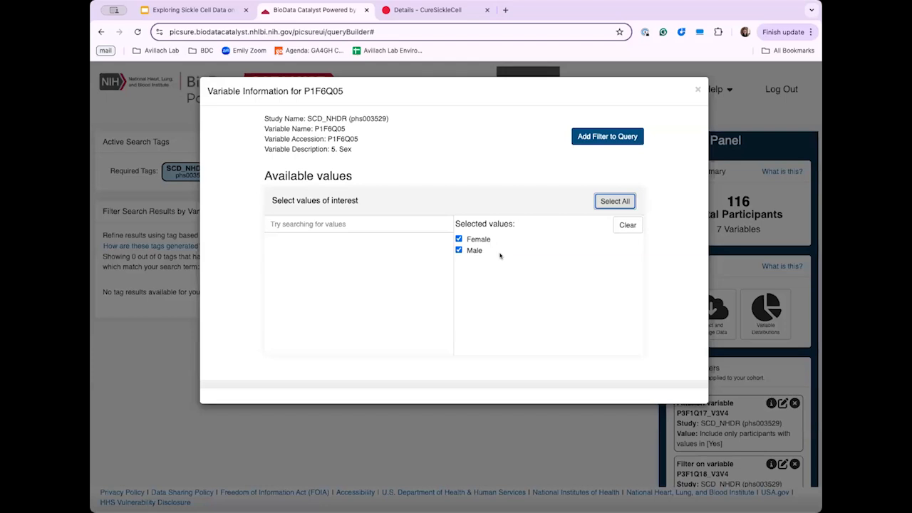
click(575, 135)
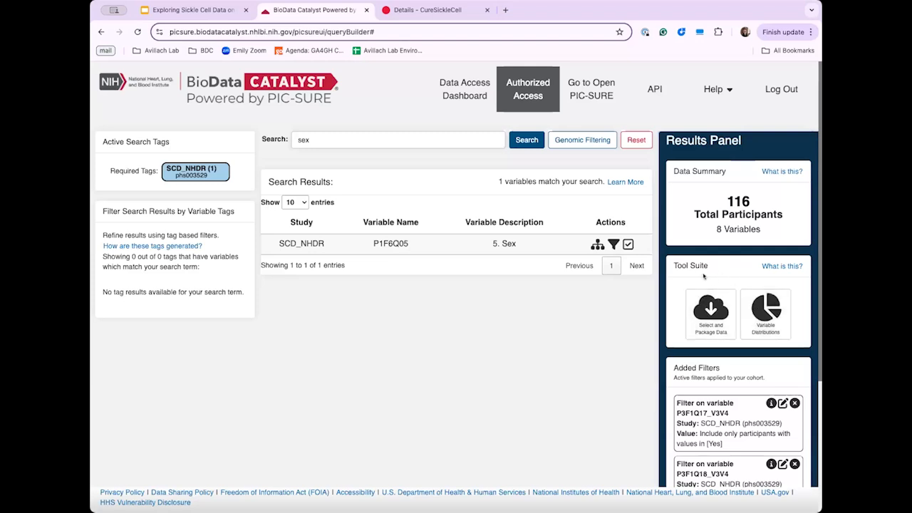
Step: Examine the variable distributions of the query filters, widening the window so the charts sit side by side
click(763, 316)
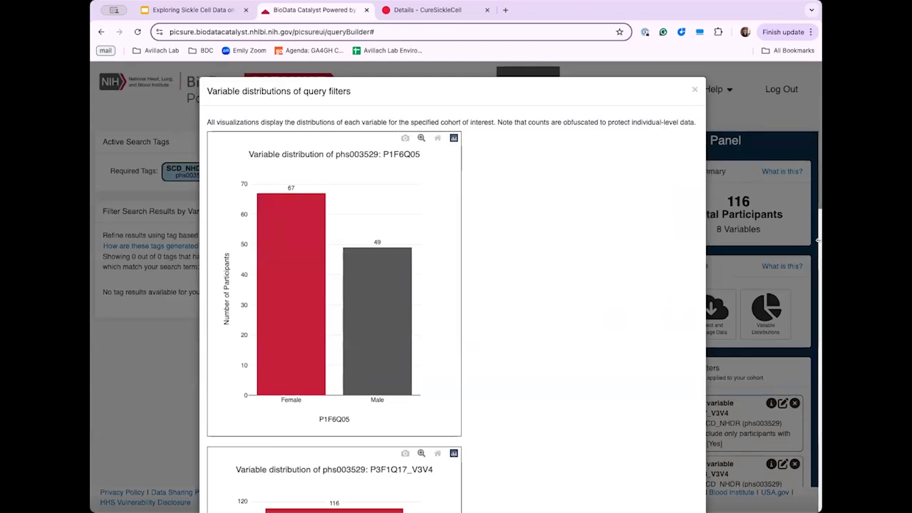
drag(820, 240, 895, 241)
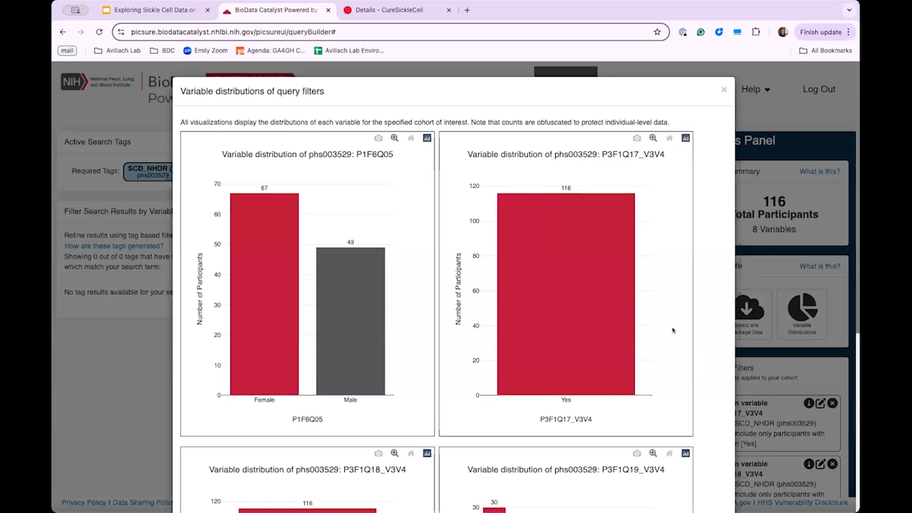
scroll(666, 286, down, 1)
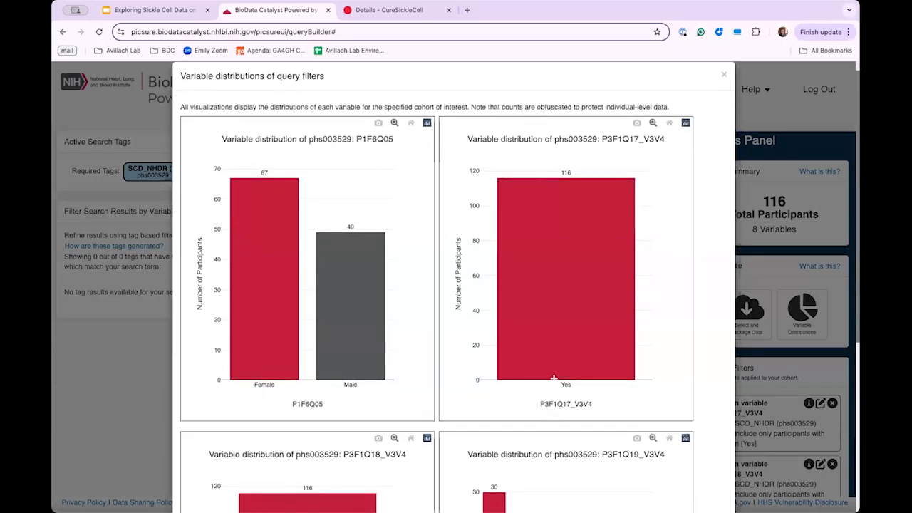
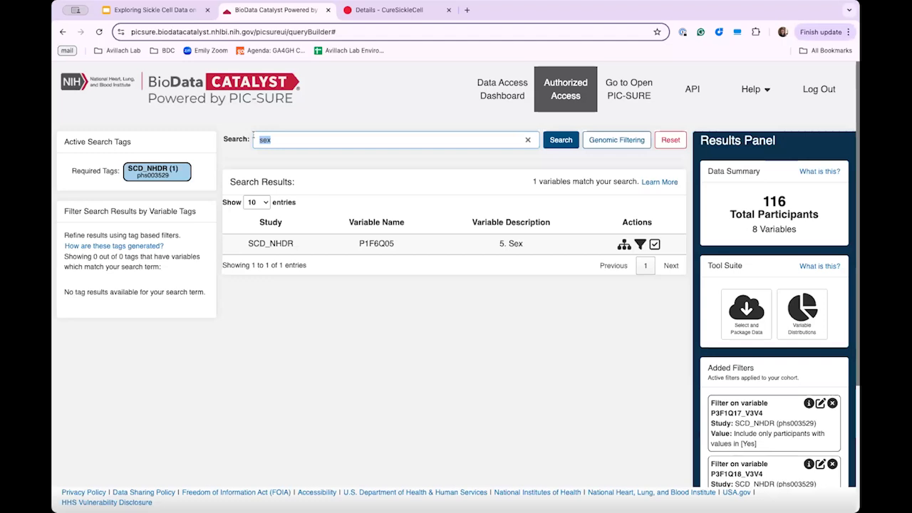
Step: Try to search for "race" and sign back in through the BDC developer login with the institutional Google account
text(race)
key(Return)
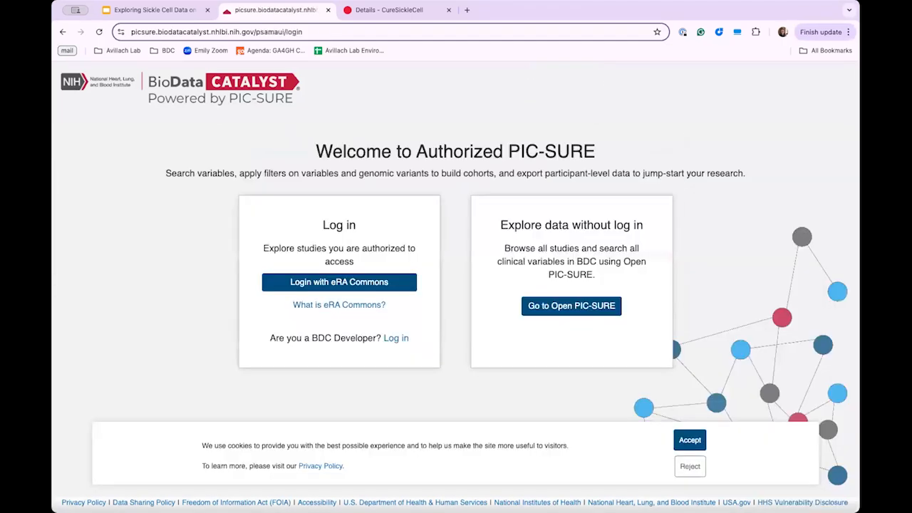
click(396, 338)
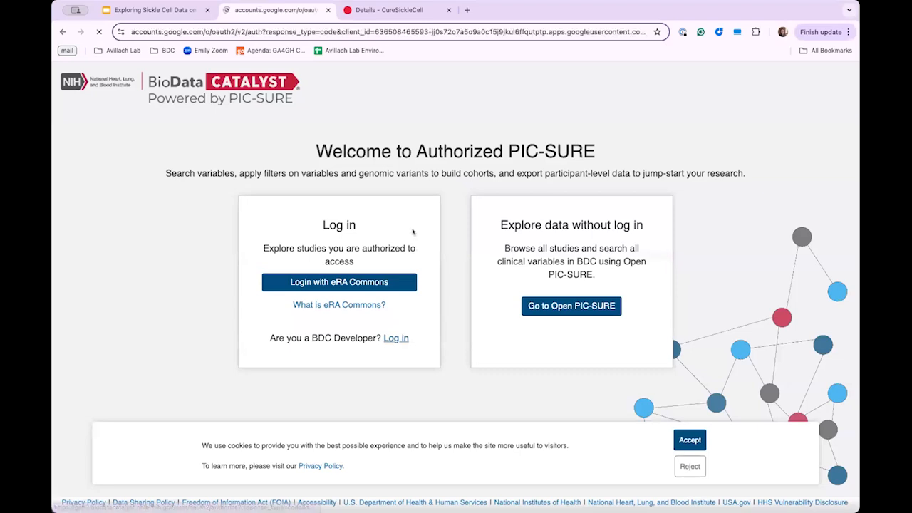
click(587, 249)
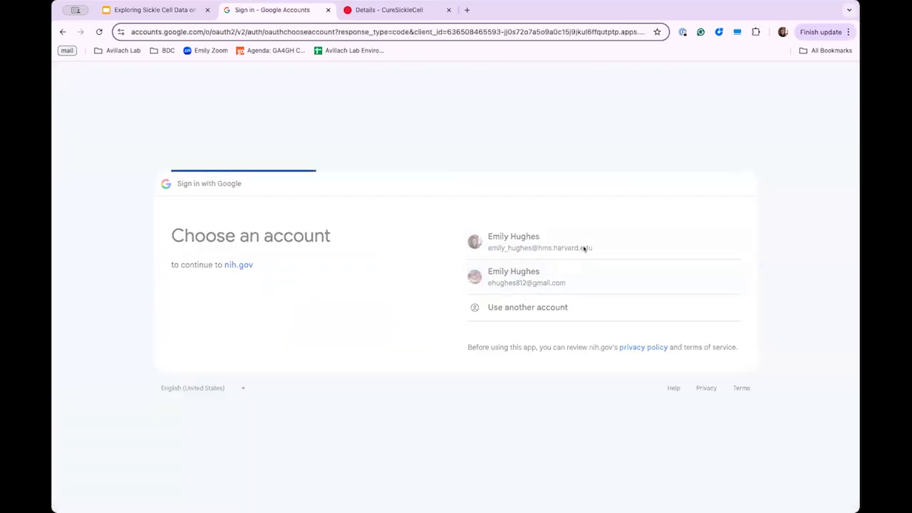
click(650, 382)
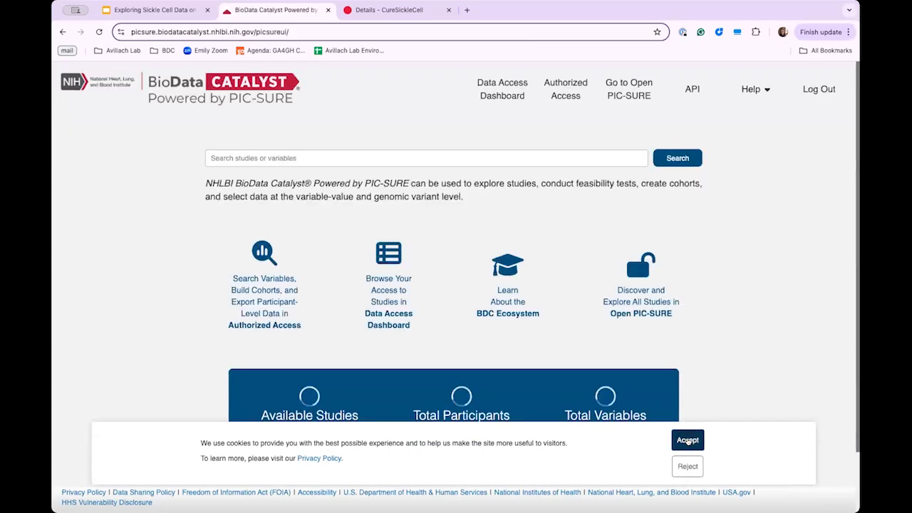
Step: Search all studies for "race" in Authorized Access and accept the cookie notice
click(503, 159)
text(race)
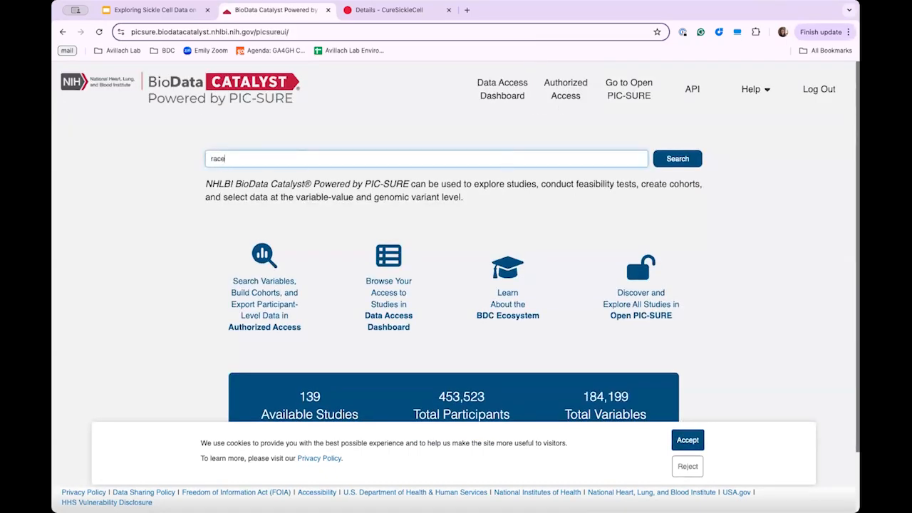
key(Return)
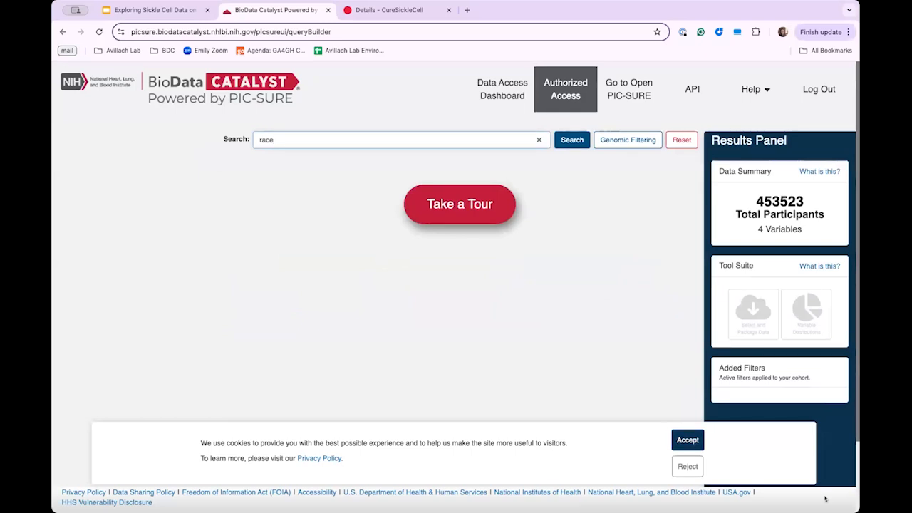
click(572, 140)
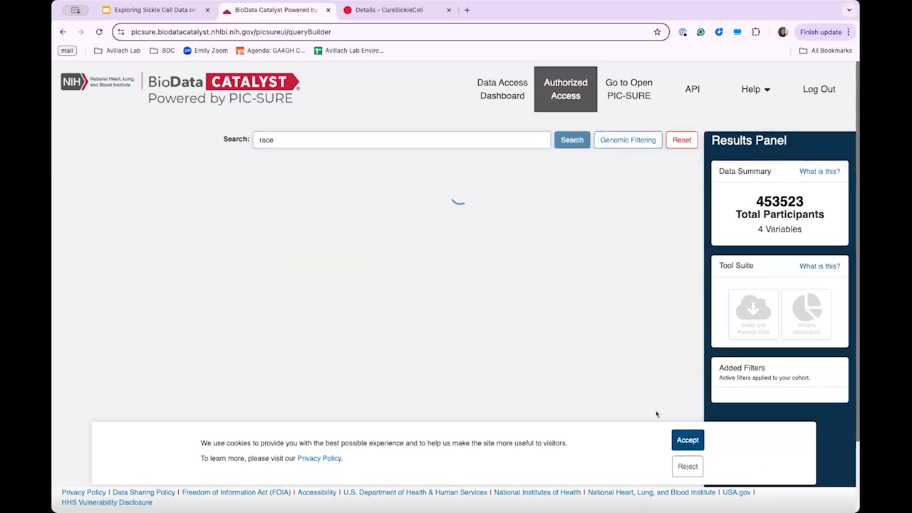
click(688, 440)
Step: Restrict the race search results to the SCD_NHDR (phs003529) study by making its tag required
scroll(199, 269, down, 1)
scroll(199, 269, down, 2)
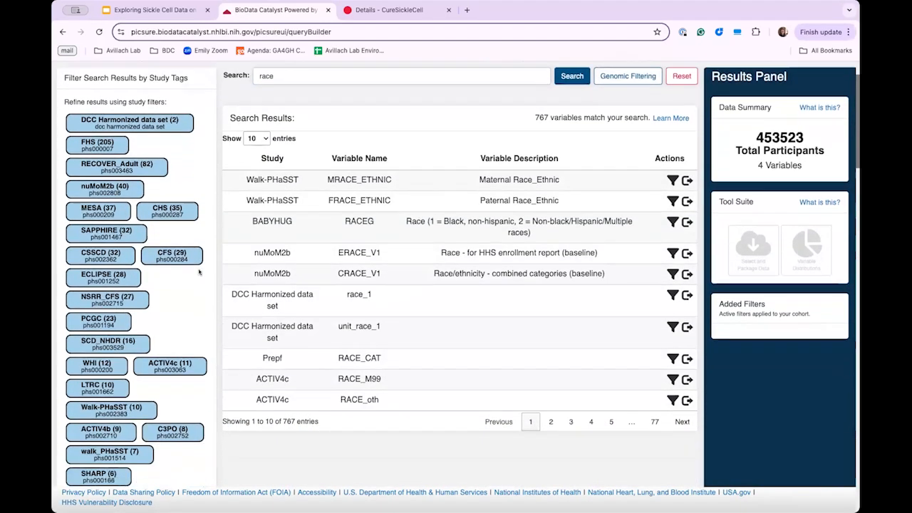
click(74, 341)
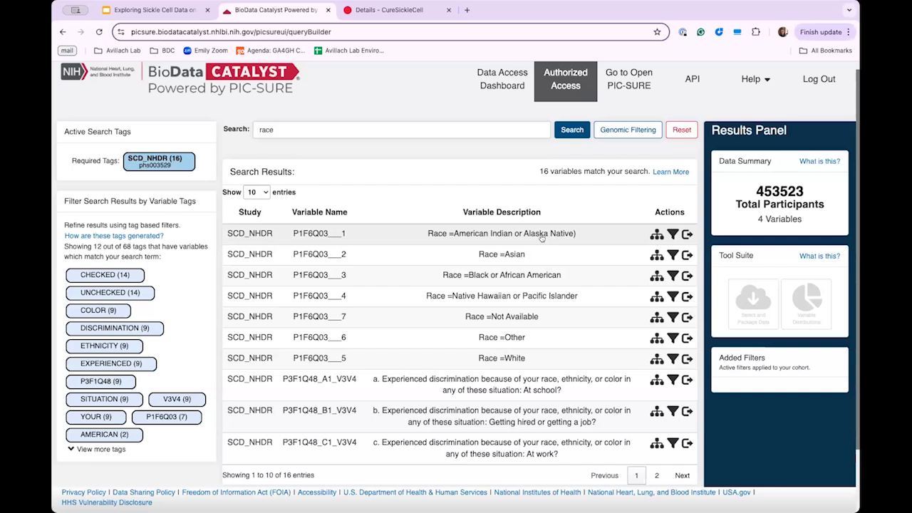
Step: Mark all seven SCD_NHDR race variables, P1F6Q03___1 through P1F6Q03___7, for data export
click(686, 235)
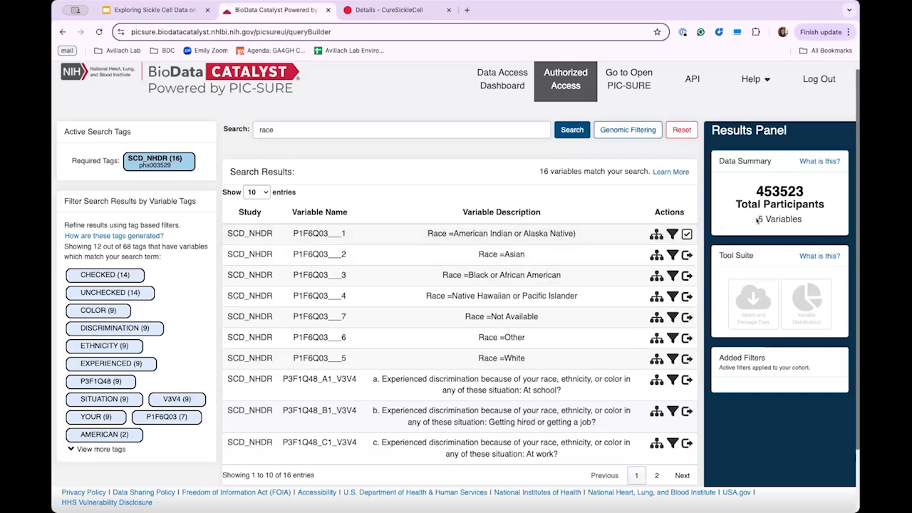
drag(757, 219, 803, 220)
click(732, 241)
click(686, 255)
click(686, 275)
click(686, 296)
click(686, 317)
click(687, 337)
click(687, 359)
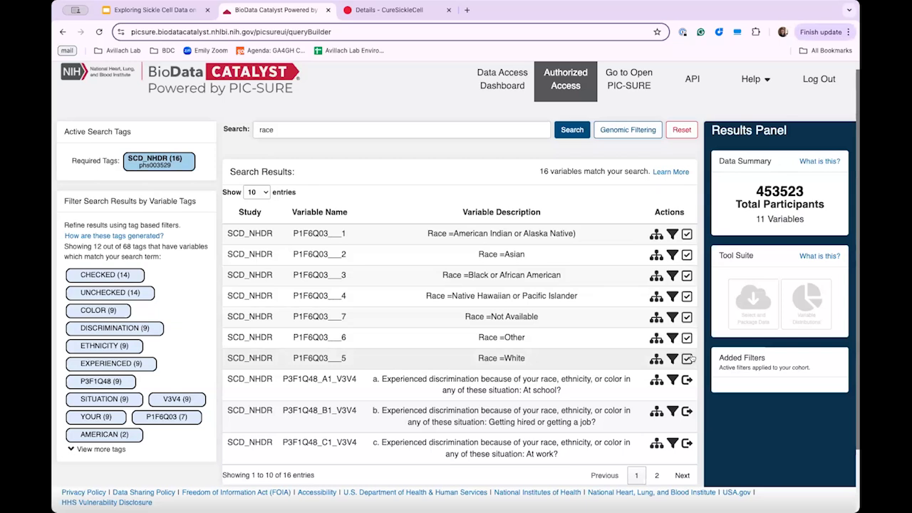
Step: Search the SCD_NHDR variables for "hydroxyurea" in place of "race"
drag(278, 131, 256, 129)
text(hydroxy)
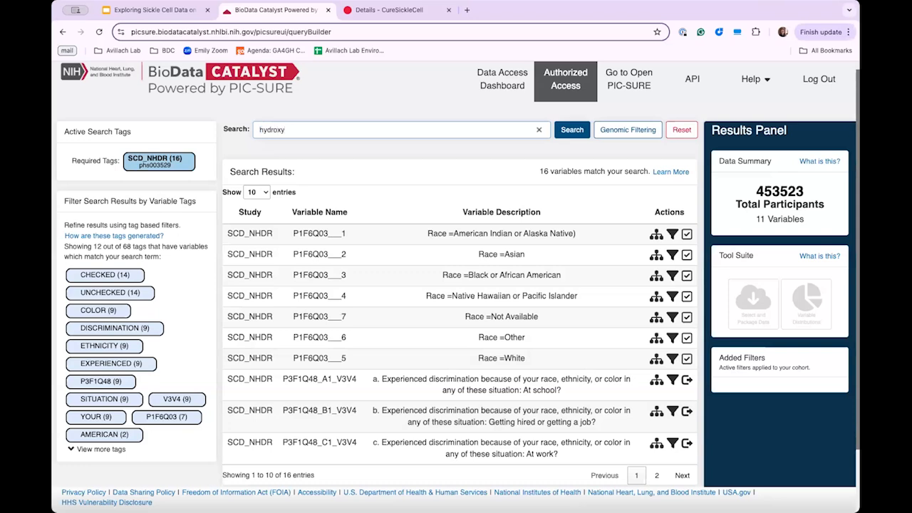
key(Return)
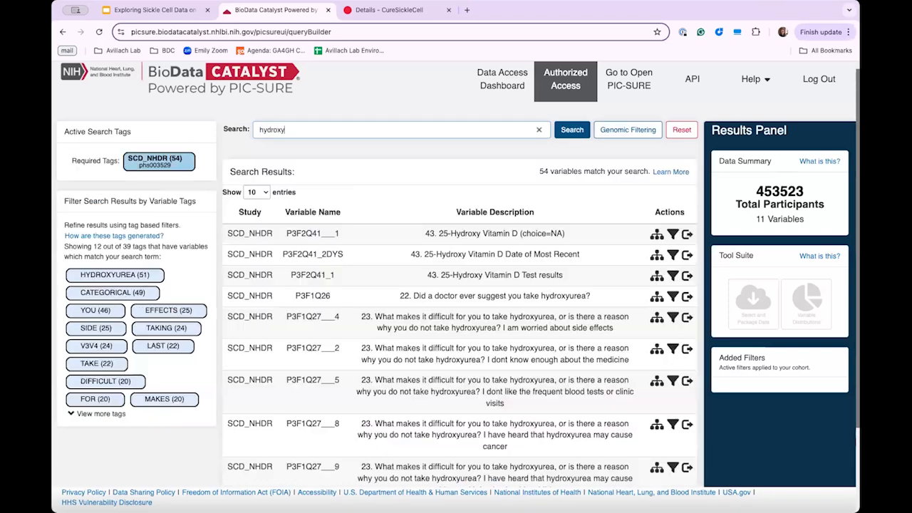
text(urea)
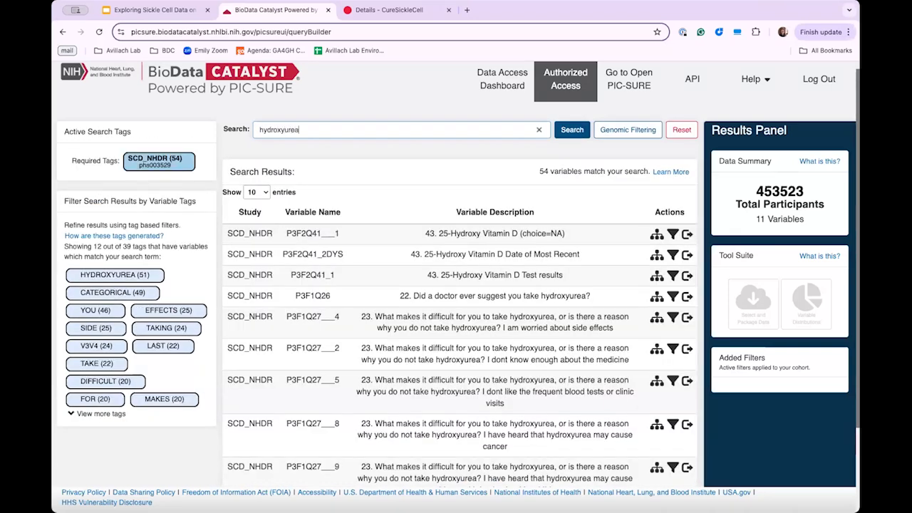
key(Return)
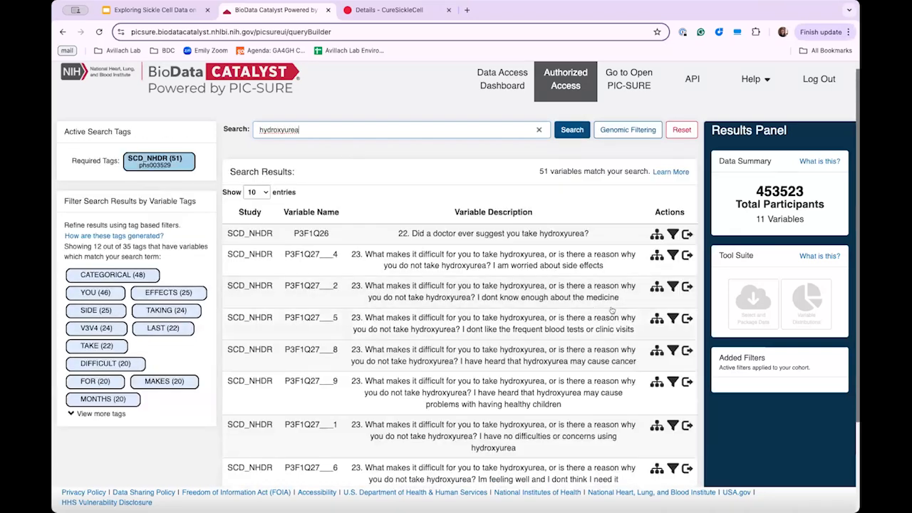
Step: Filter the cohort on P3F1Q26, whether a doctor ever suggested hydroxyurea, including both the No and Yes values
click(673, 233)
click(635, 201)
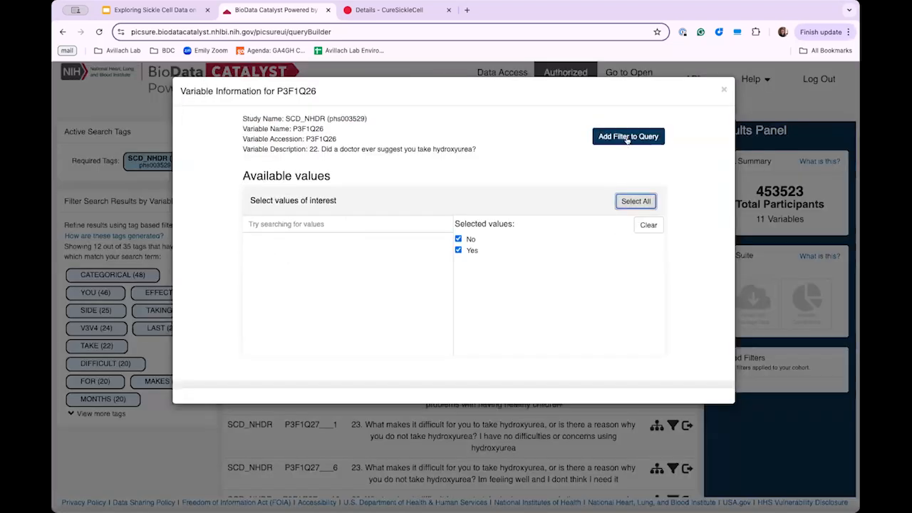
click(629, 137)
scroll(759, 152, up, 2)
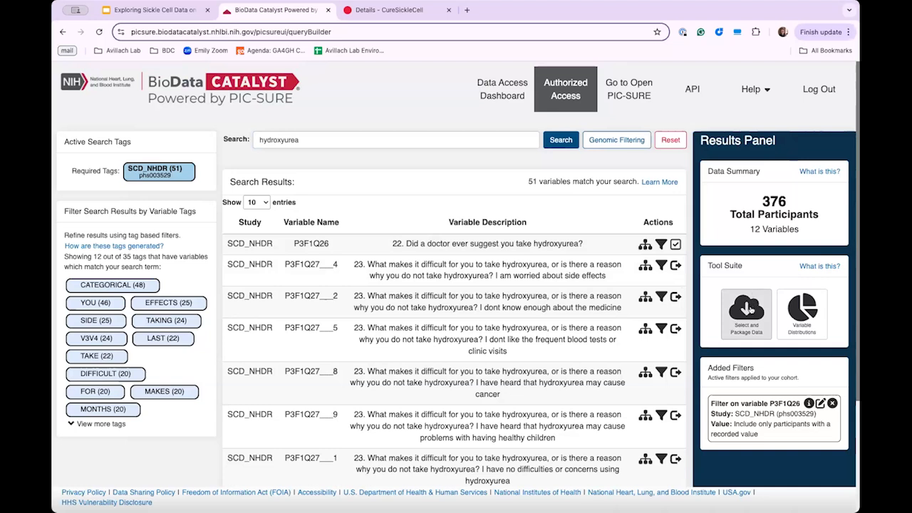
Step: Package the cohort's selected data as CSV and save its dataset ID under the name "test-community-hours"
click(745, 311)
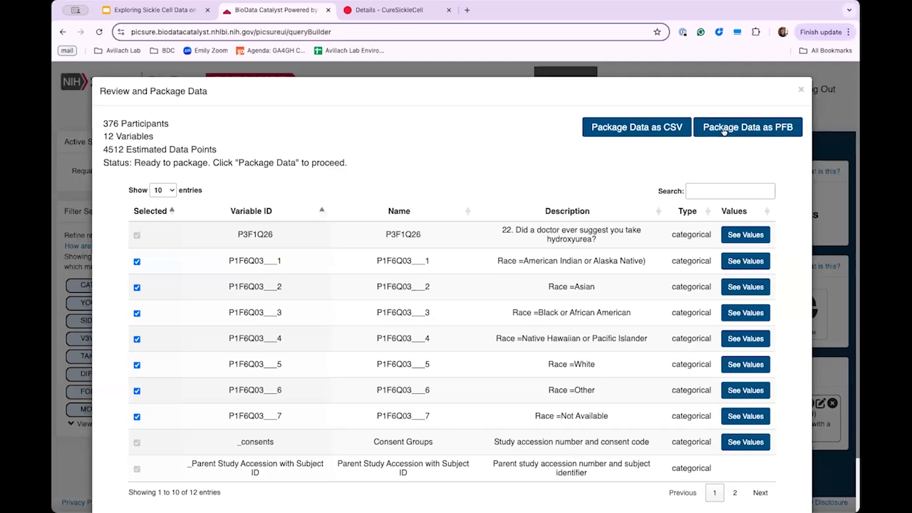
click(619, 128)
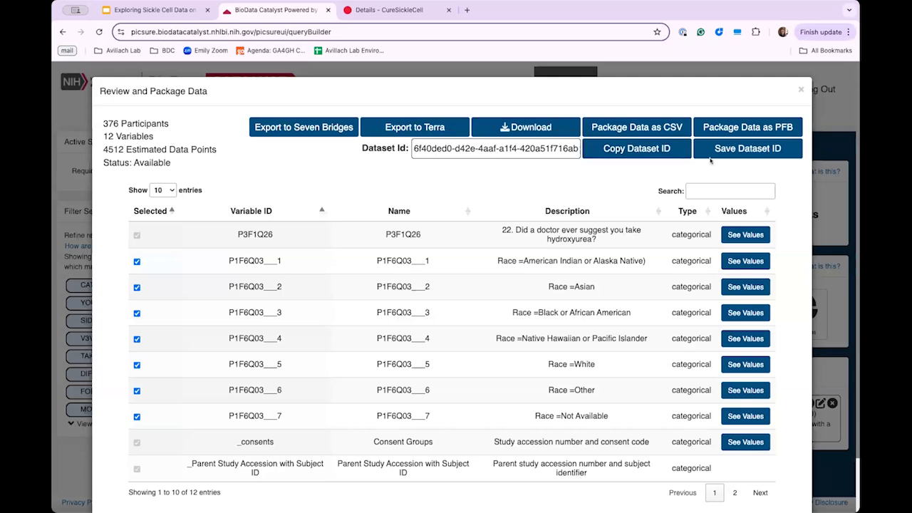
click(732, 151)
click(443, 148)
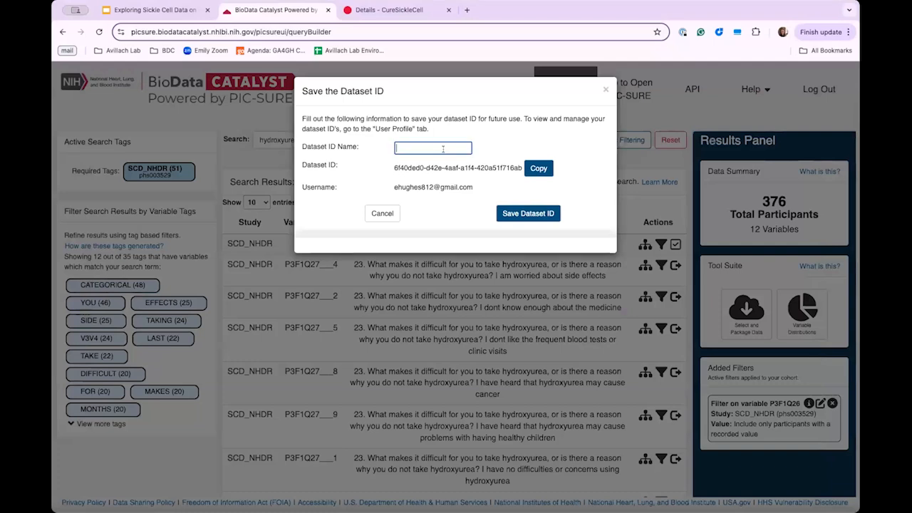
text(test-community-hours)
click(513, 215)
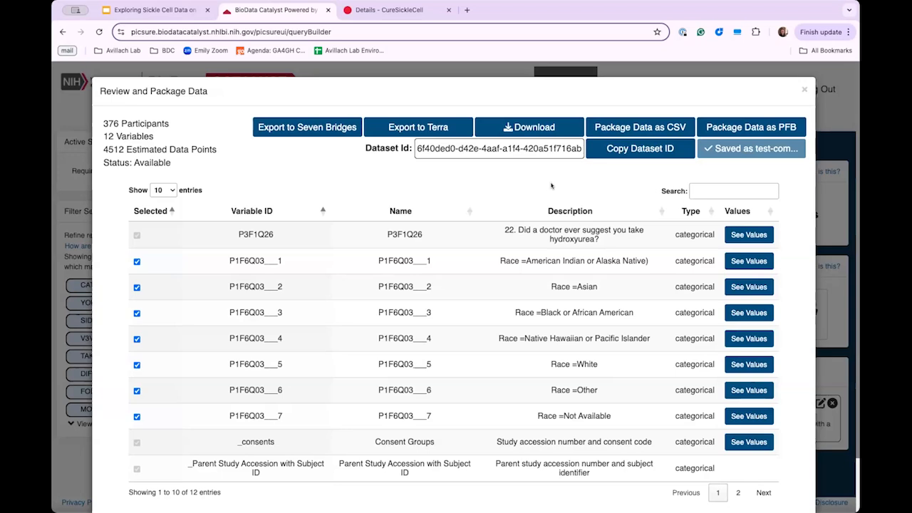
click(803, 91)
Step: Switch to the Google Slides deck "Exploring Sickle Cell Data on BDC" and start the slideshow from slide 10
click(150, 10)
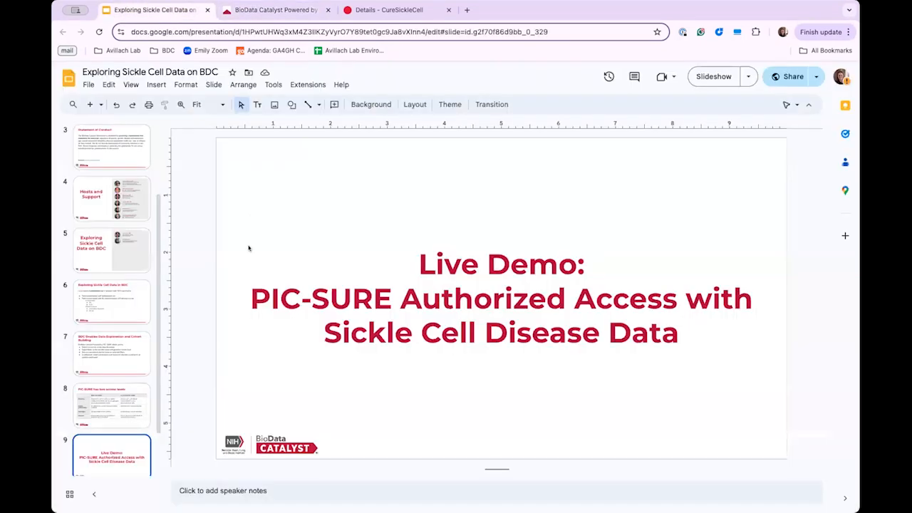
key(Down)
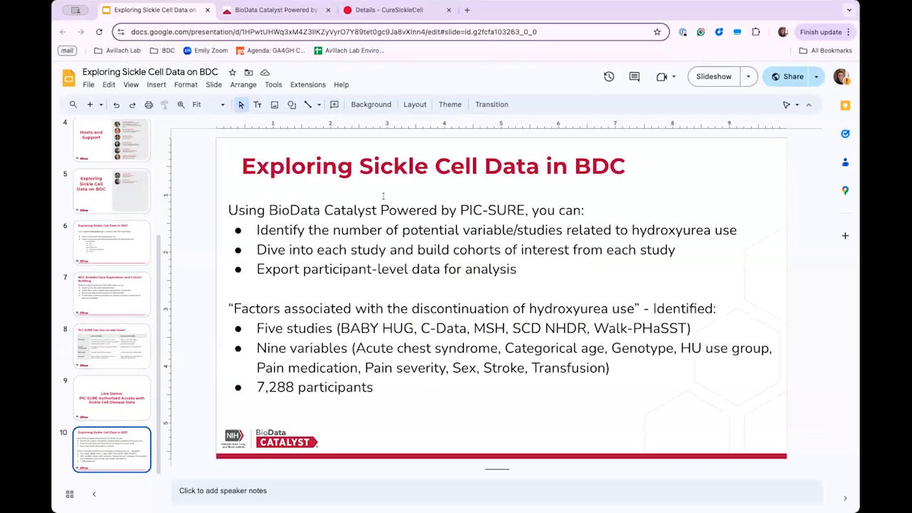
click(715, 76)
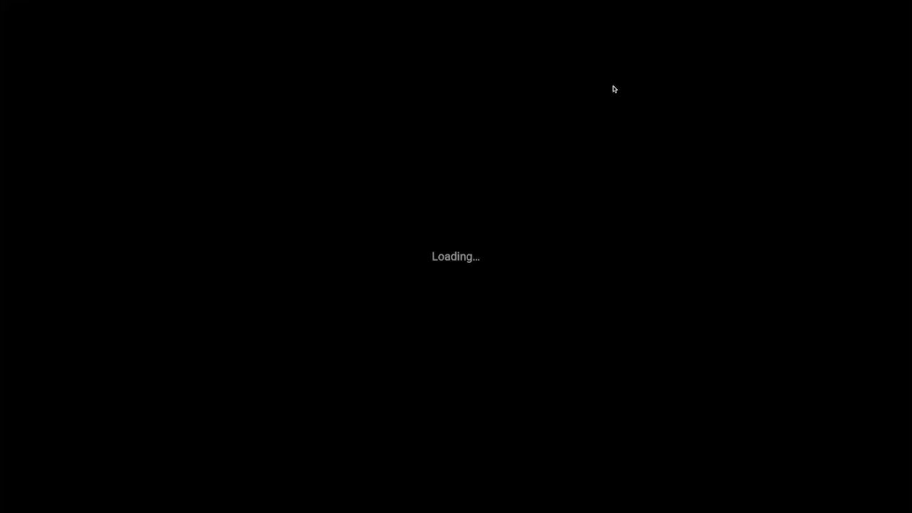